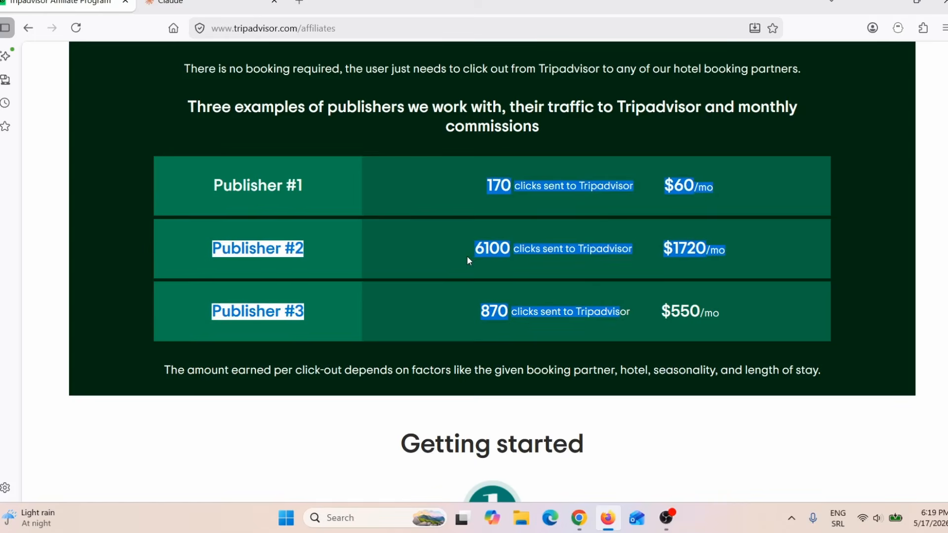
Examine the Tripadvisor affiliate page's publisher earnings examples and its Getting started instructions
scroll(458, 259, "up", 2)
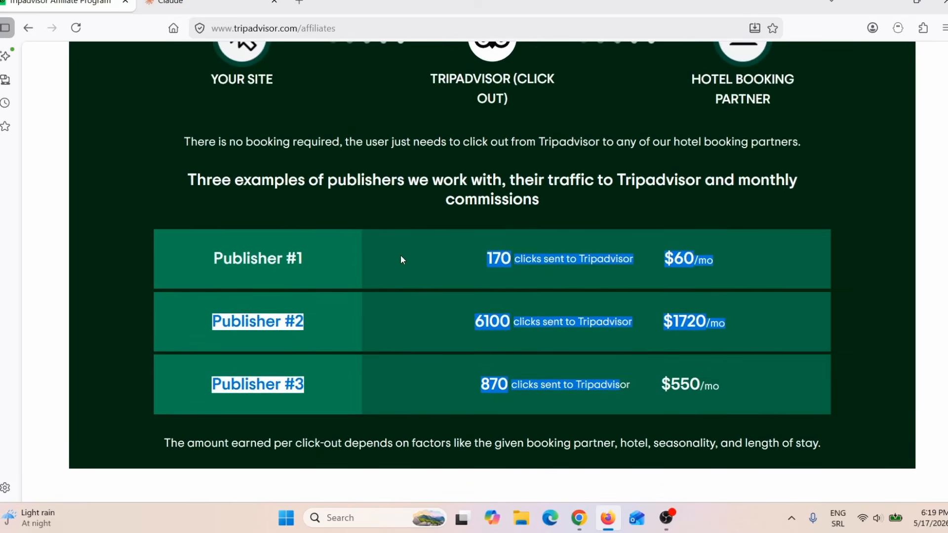
scroll(401, 257, "up", 6)
left_click(304, 181)
scroll(428, 299, "down", 12)
left_click_drag(321, 132, 611, 338)
scroll(517, 363, "down", 4)
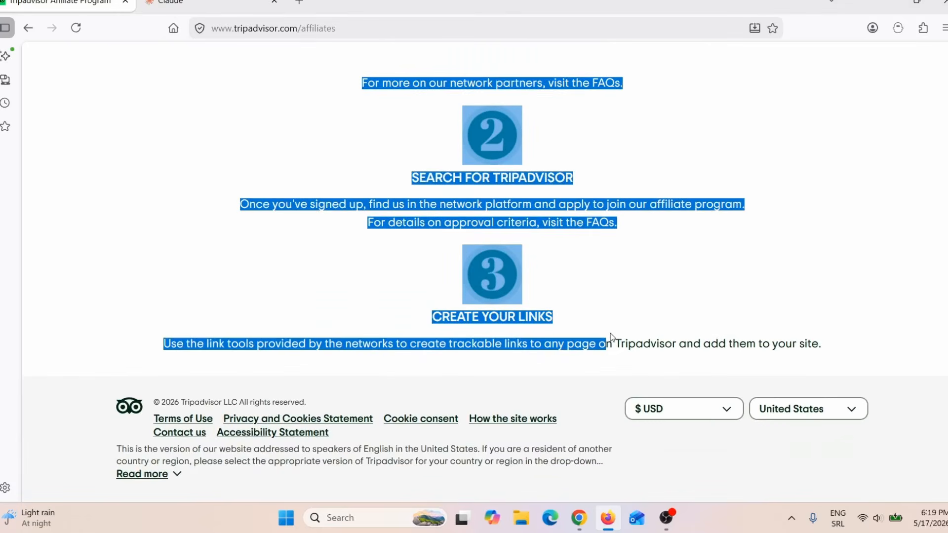
scroll(642, 323, "up", 6)
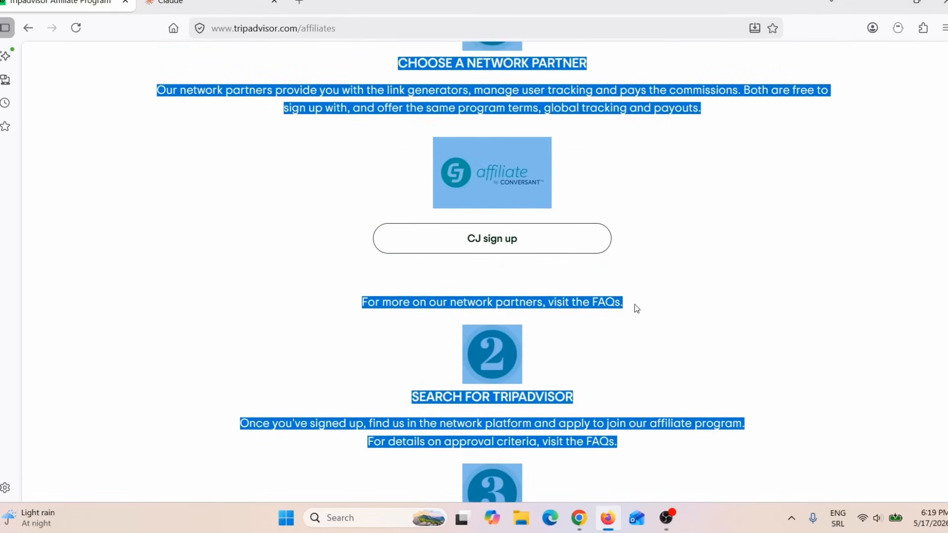
Open the CJ publisher sign-up form from the network partner section and view its required fields
left_click(632, 224)
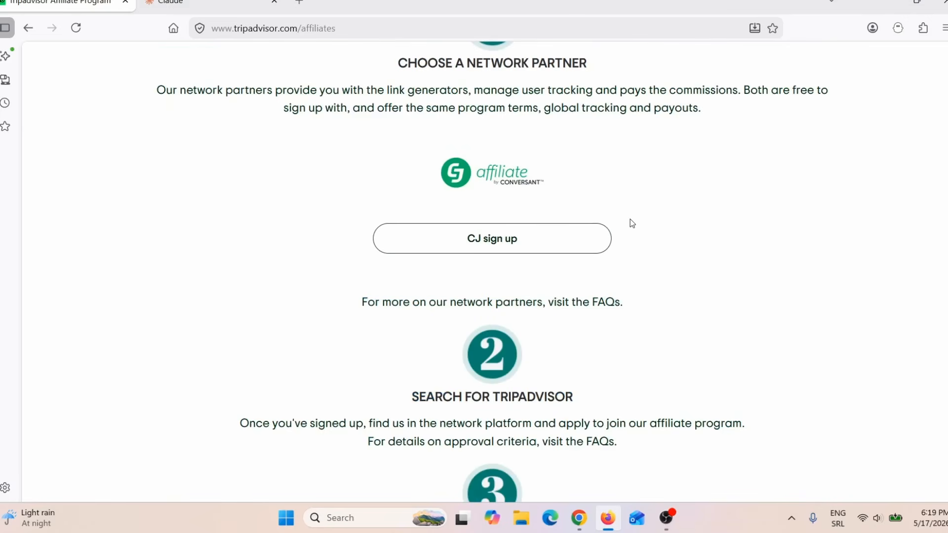
left_click(490, 239)
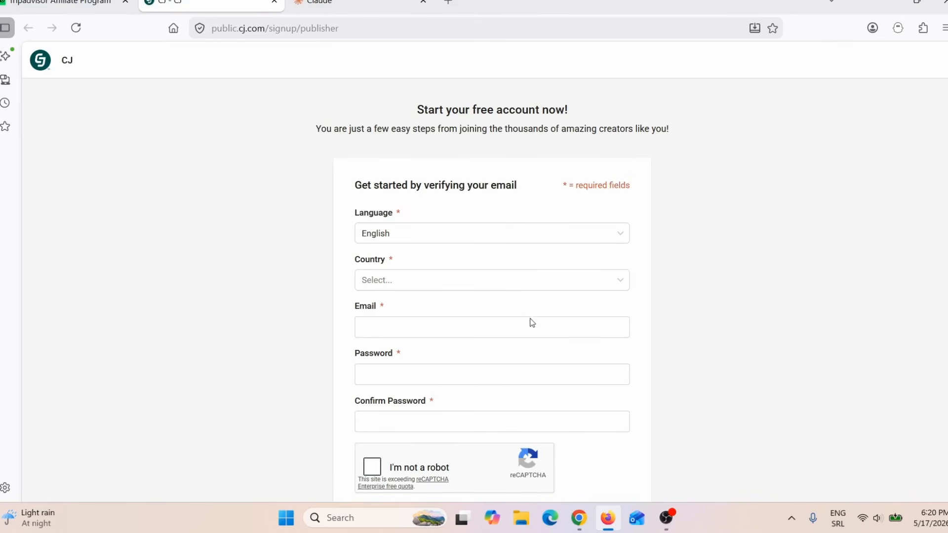
scroll(532, 323, "down", 2)
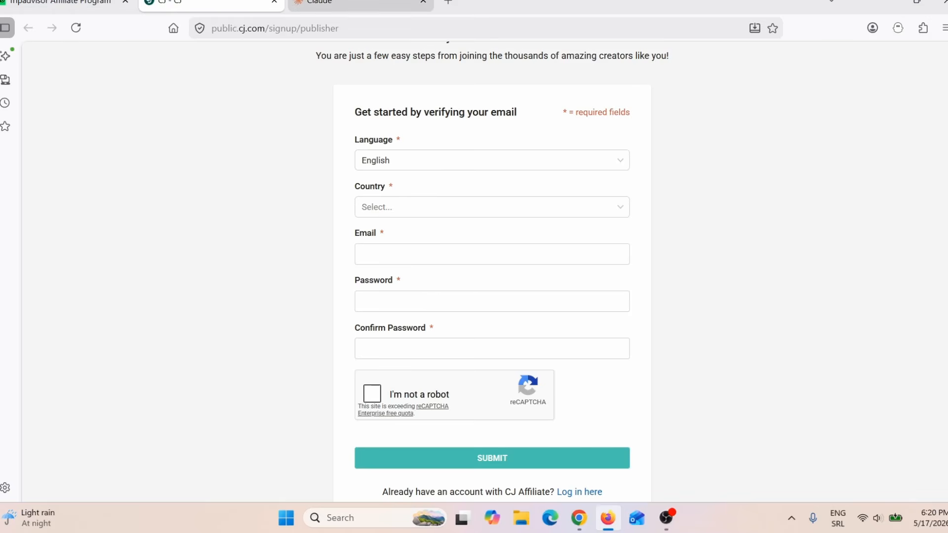
Switch to Claude and paste the prepared affiliate research prompt, including rankings, Tripadvisor-like travel programs and clean table output
left_click(350, 3)
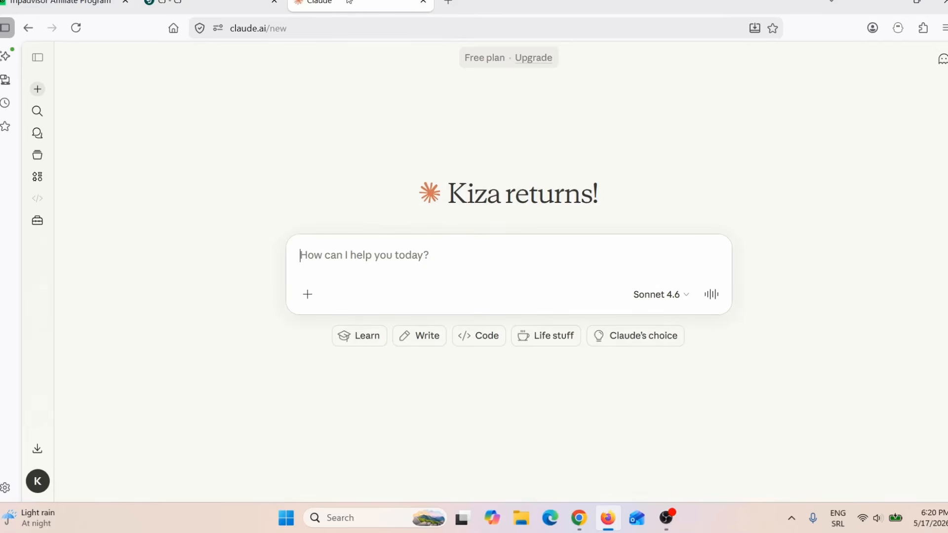
left_click(369, 262)
key("ctrl+v")
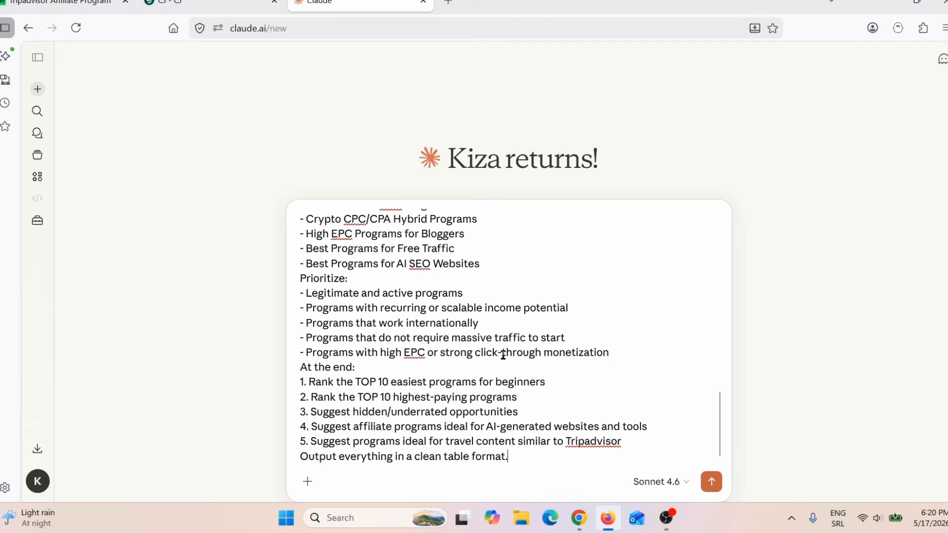
Go back to the Tripadvisor affiliate page and review its sign-up steps and example publisher commissions
left_click(59, 3)
scroll(334, 269, "down", 5)
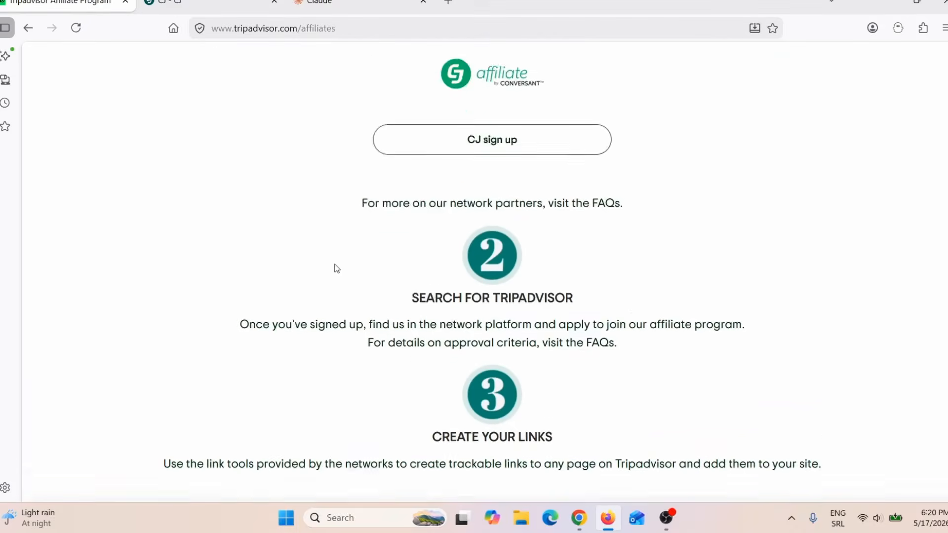
scroll(337, 267, "up", 8)
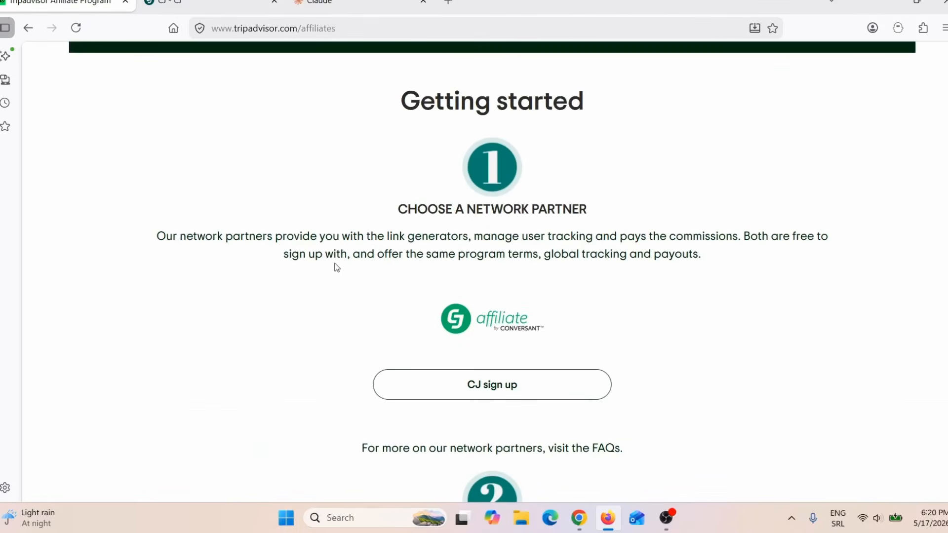
scroll(336, 267, "up", 6)
scroll(335, 267, "up", 2)
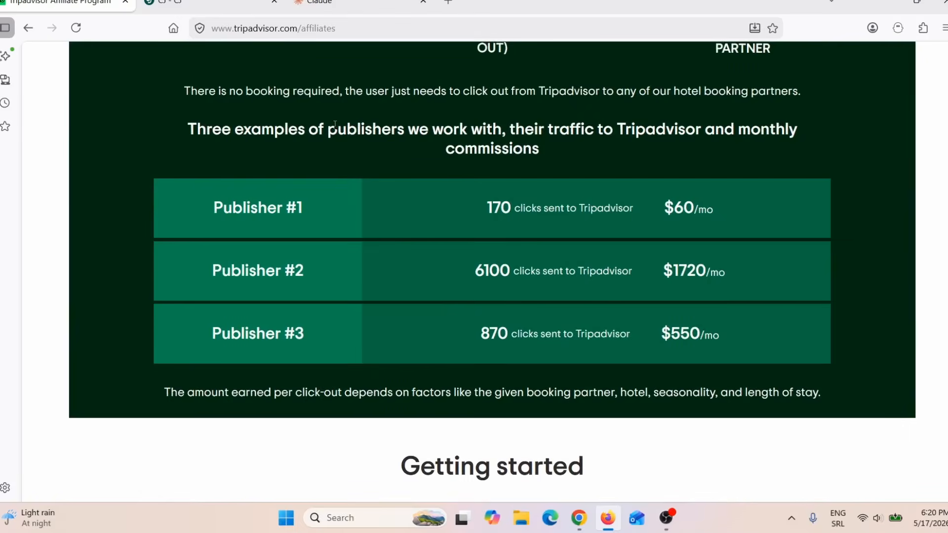
Return to Claude and examine the generated CPC affiliate programs guide, focusing on the KAYAK Affiliate Network entry's payout per click
left_click(339, 4)
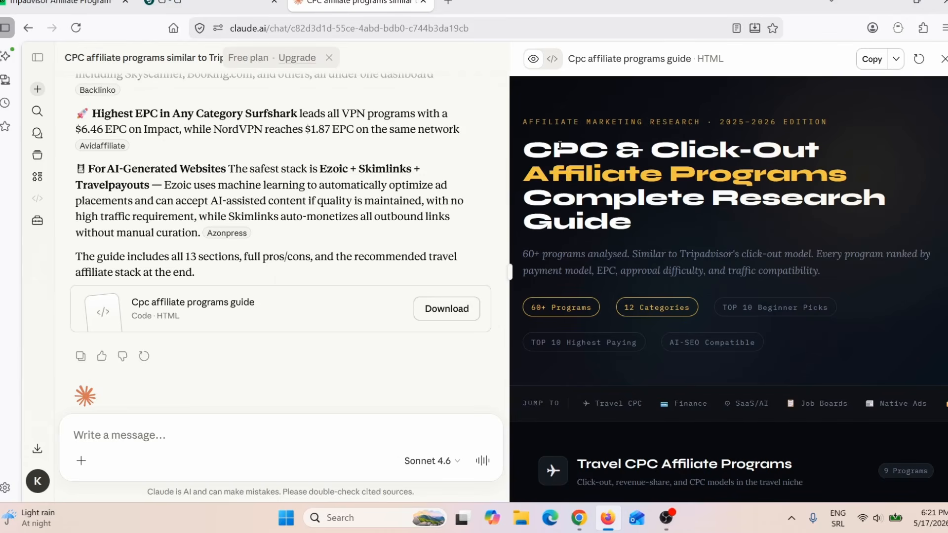
left_click_drag(552, 148, 821, 215)
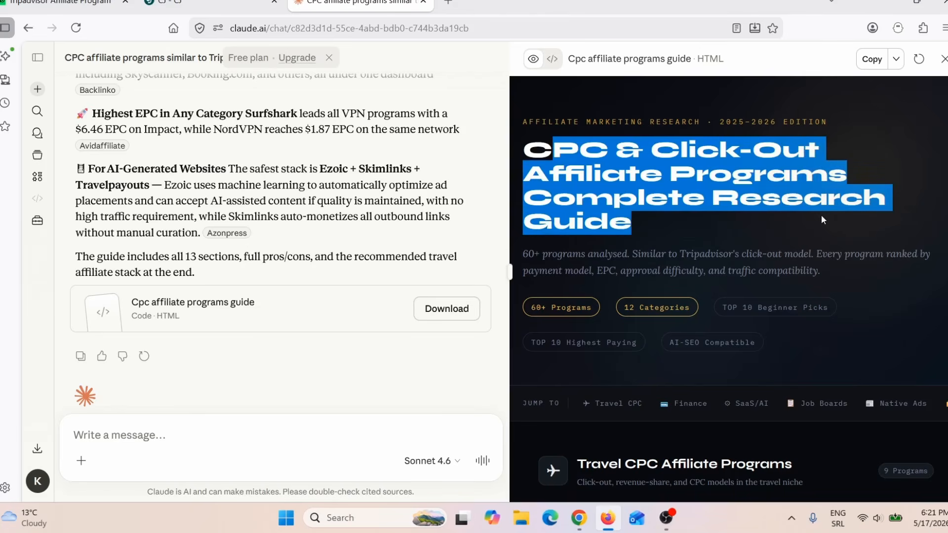
scroll(752, 266, "down", 6)
scroll(753, 265, "down", 2)
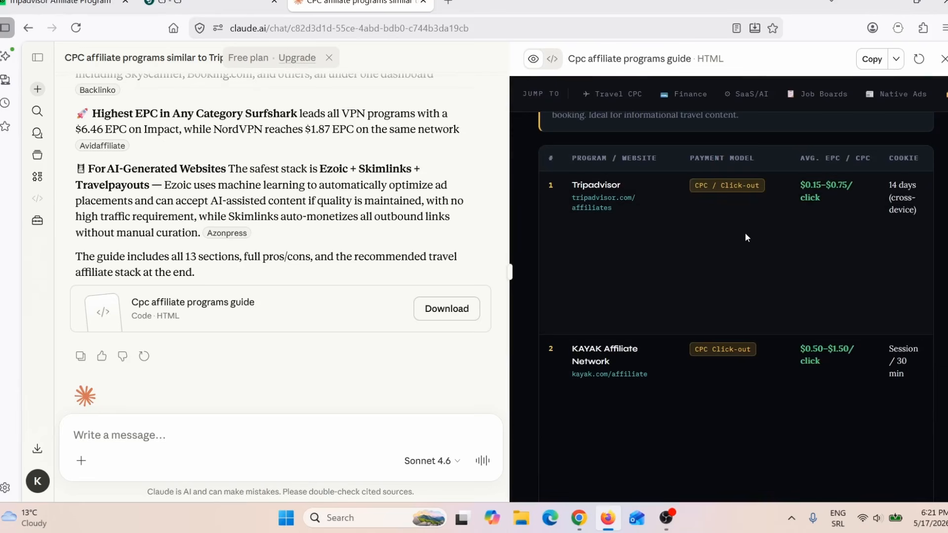
scroll(691, 244, "down", 1)
left_click_drag(572, 275, 625, 289)
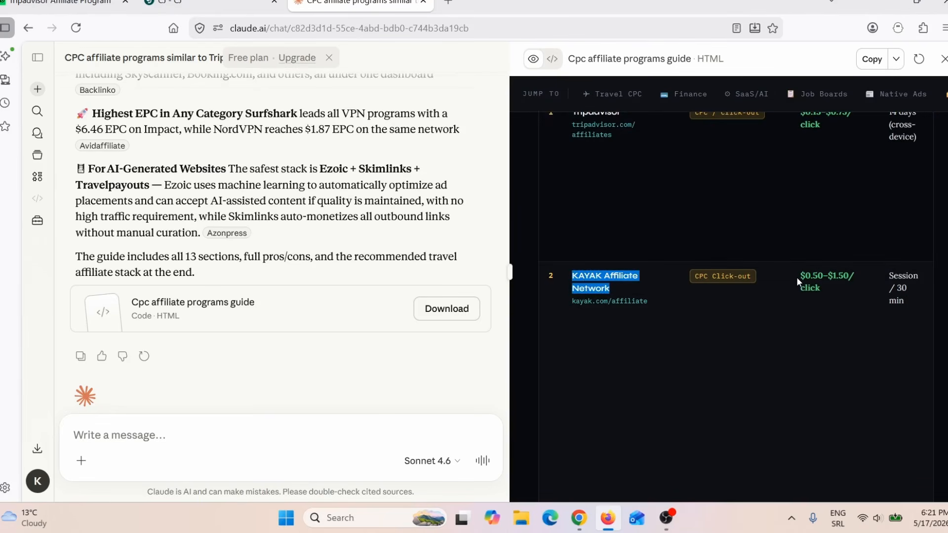
left_click_drag(796, 277, 847, 271)
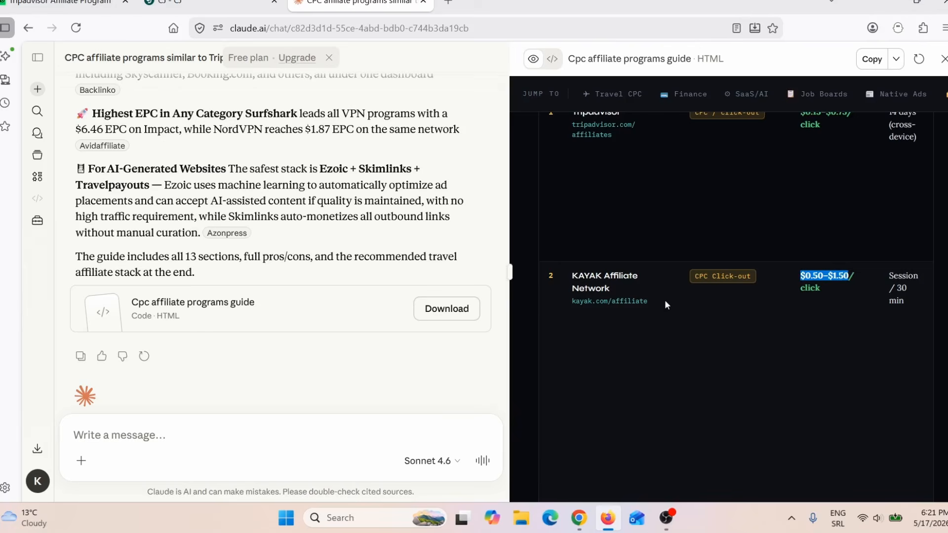
Open the kayak.com/affiliate link from the guide in a new tab and switch to it
left_click_drag(569, 306, 652, 307)
right_click(634, 301)
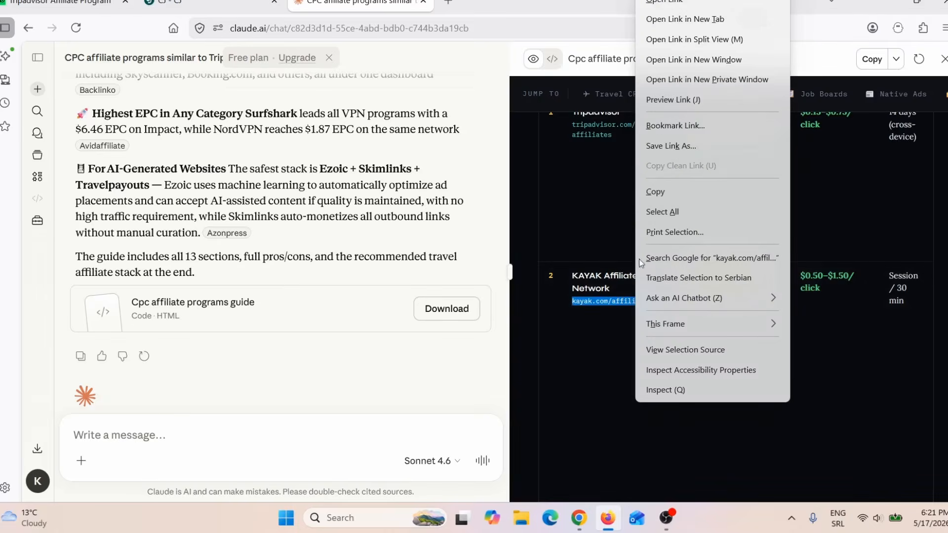
left_click(693, 18)
left_click(509, 4)
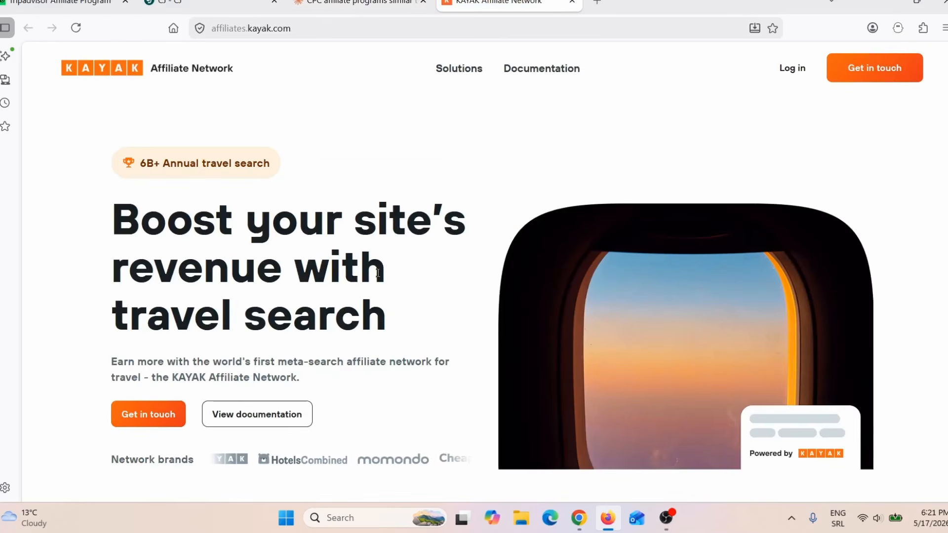
Read the KAYAK Affiliate Network page through its How It Works steps, highlighting the passage about earning through clicks
scroll(409, 316, "down", 3)
scroll(409, 316, "down", 8)
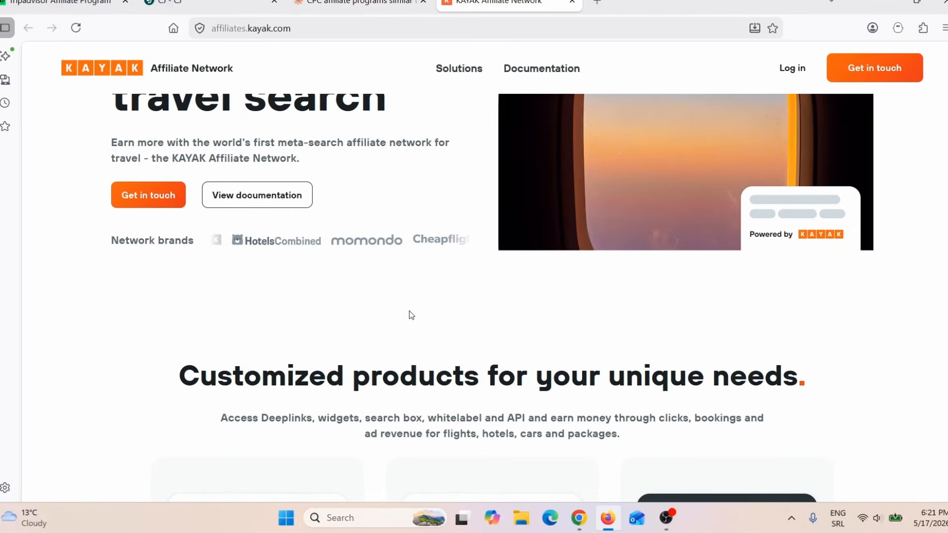
scroll(566, 321, "down", 12)
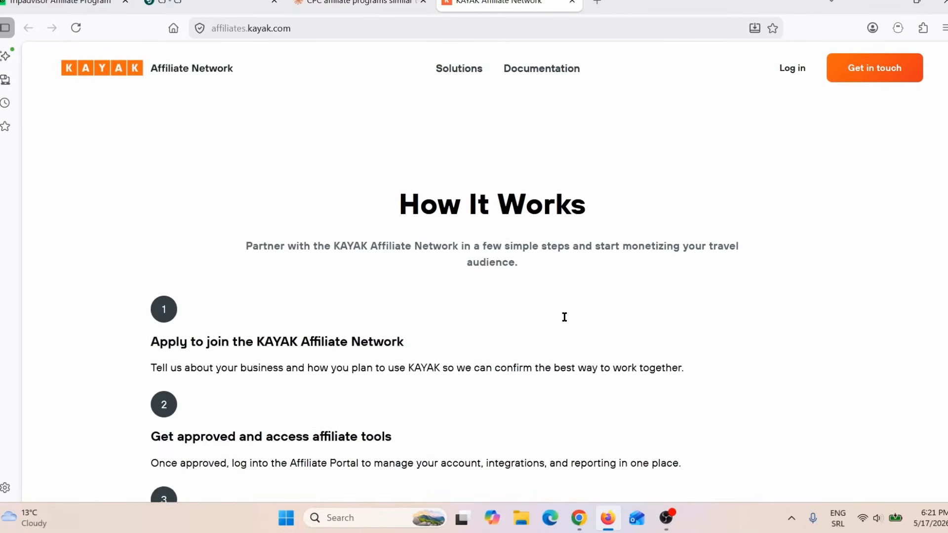
scroll(565, 323, "down", 3)
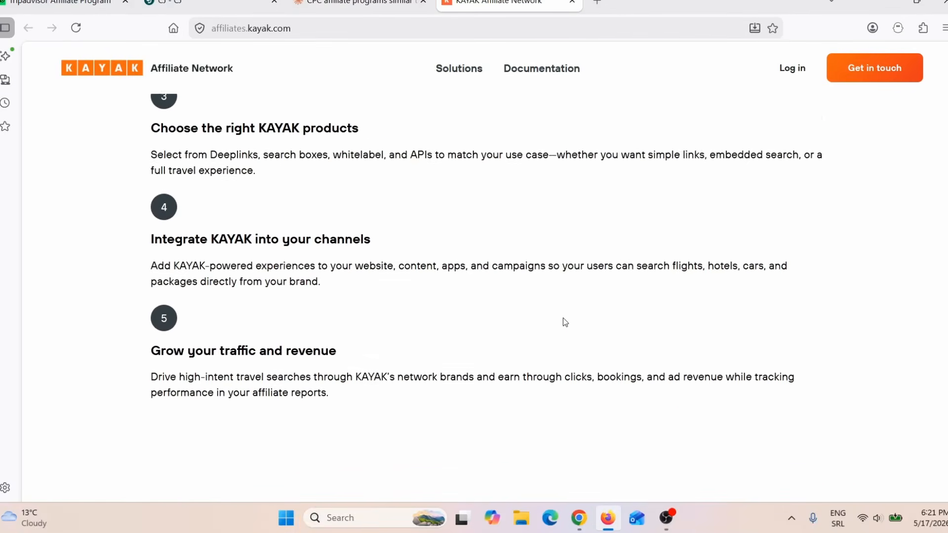
scroll(518, 313, "up", 1)
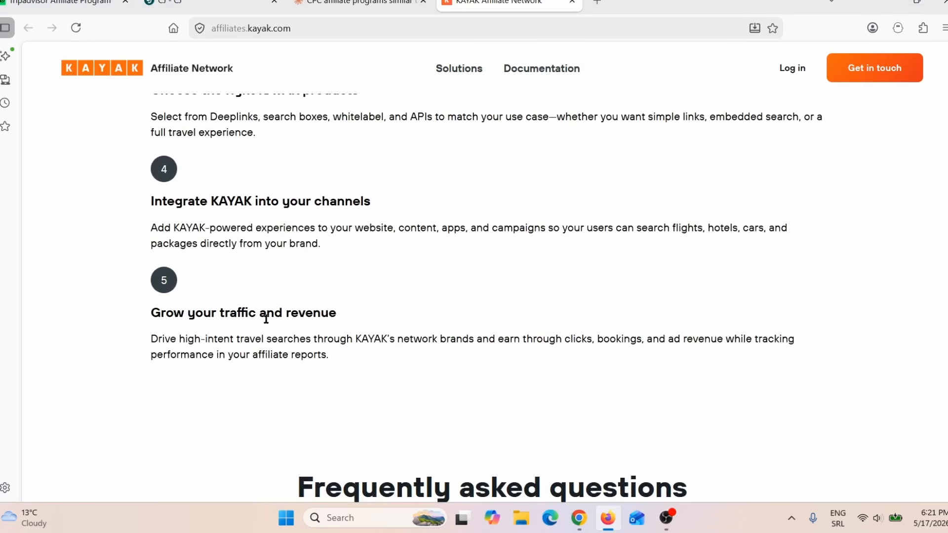
left_click_drag(173, 338, 304, 340)
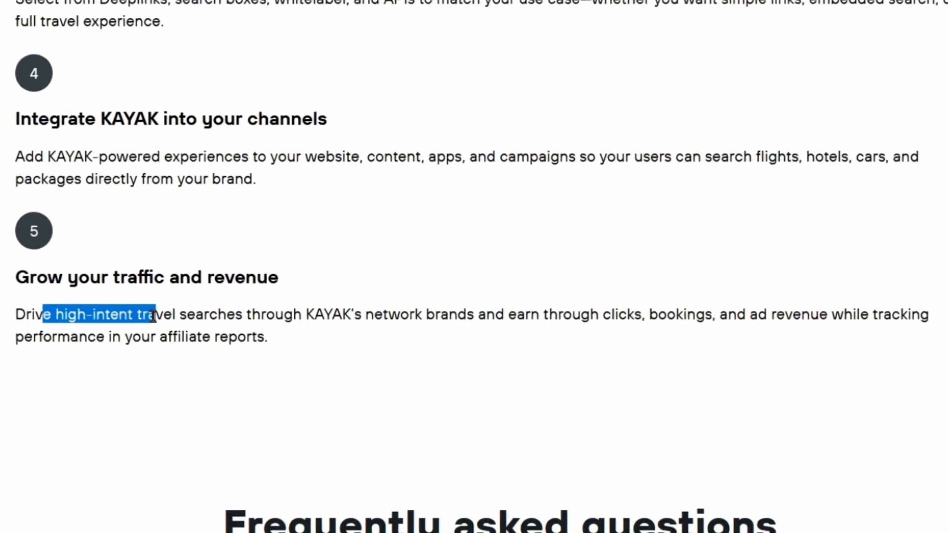
left_click_drag(230, 316, 322, 344)
left_click(322, 344)
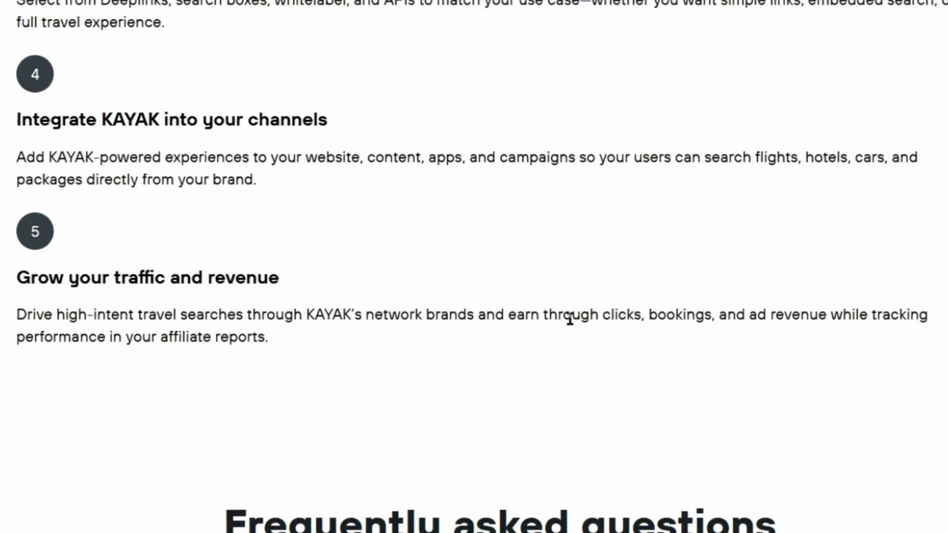
left_click_drag(550, 313, 647, 320)
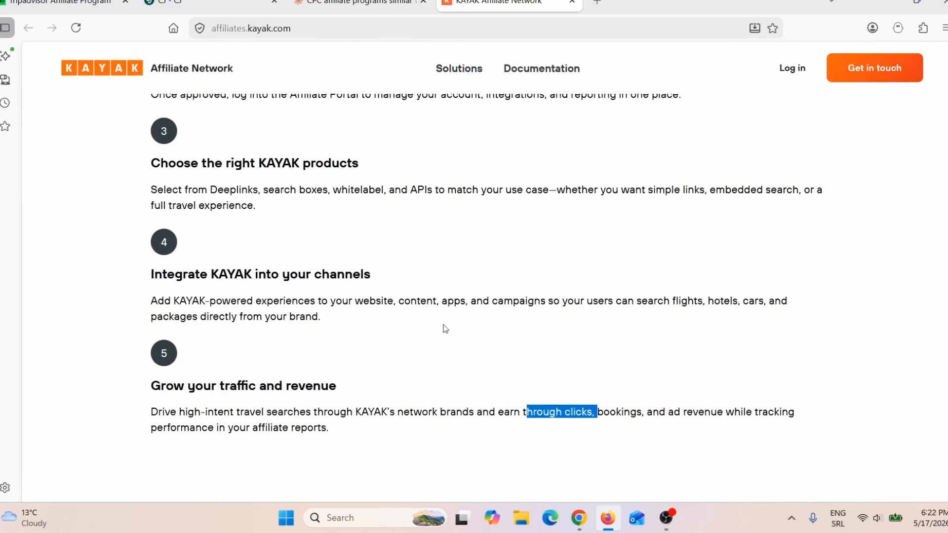
Review the KAYAK page's product and integration steps, frequently asked questions and contact form
left_click_drag(146, 177, 498, 303)
scroll(472, 289, "down", 12)
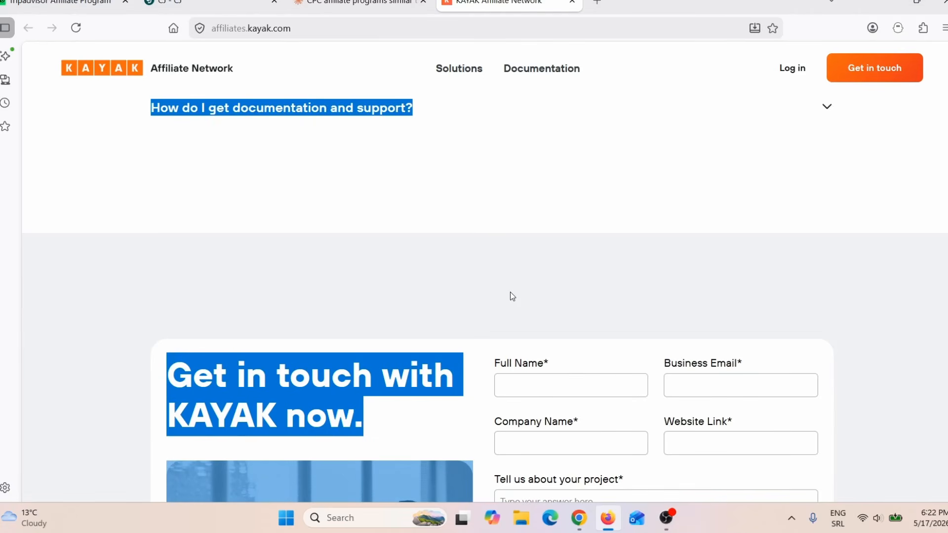
scroll(501, 285, "up", 5)
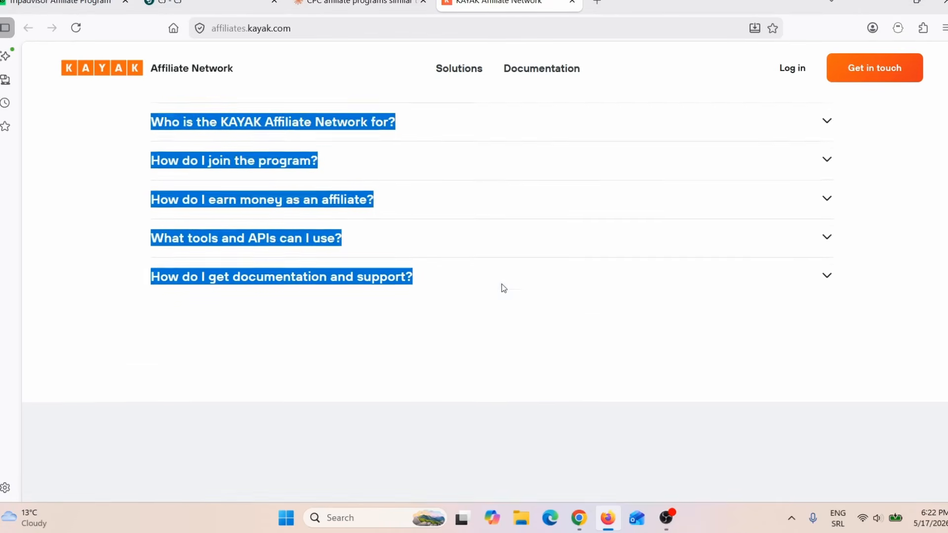
Close the KAYAK page and examine the guide's remaining travel programs, from Skyscanner down to the finance section
left_click(573, 2)
scroll(671, 327, "down", 3)
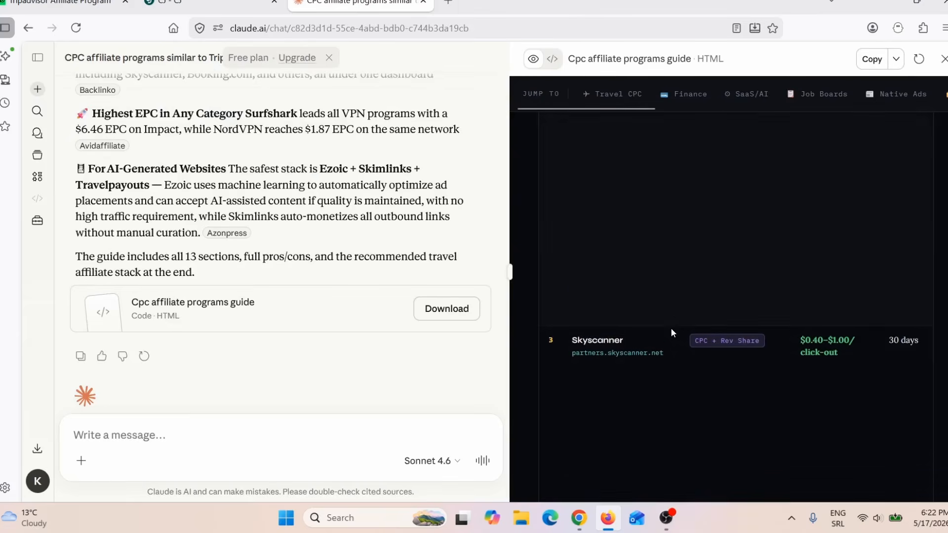
scroll(670, 328, "down", 10)
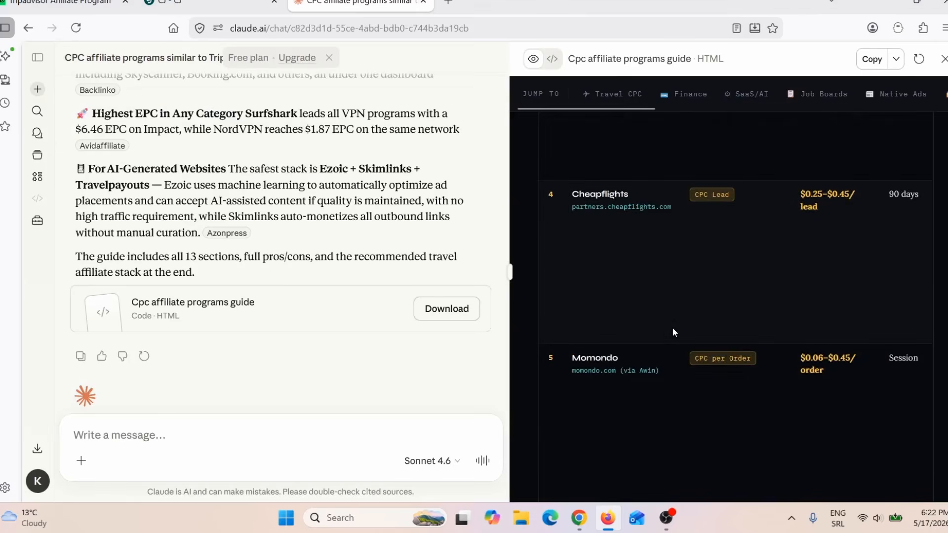
scroll(672, 328, "down", 10)
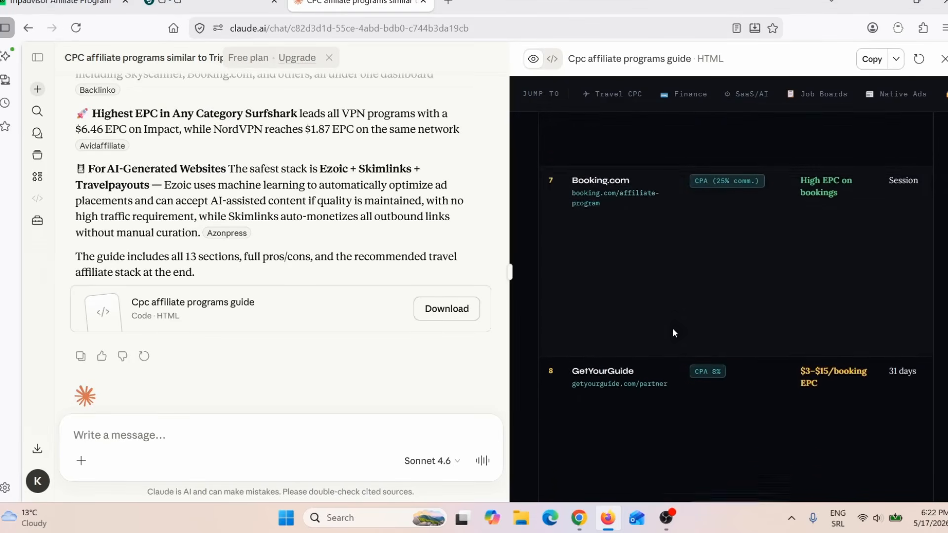
scroll(673, 328, "down", 4)
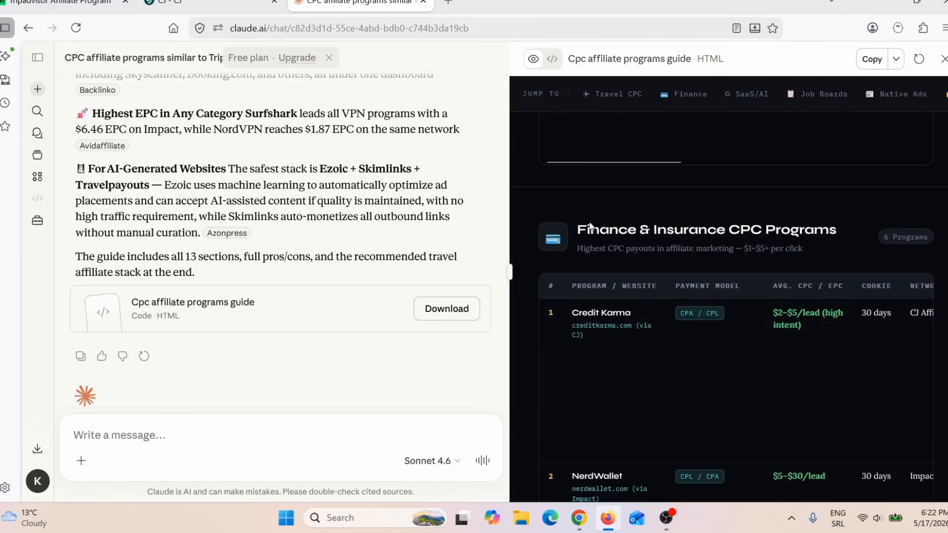
Examine the guide's finance, SaaS and AI, job board and native advertising sections, highlighting the section headings
left_click_drag(590, 226, 781, 230)
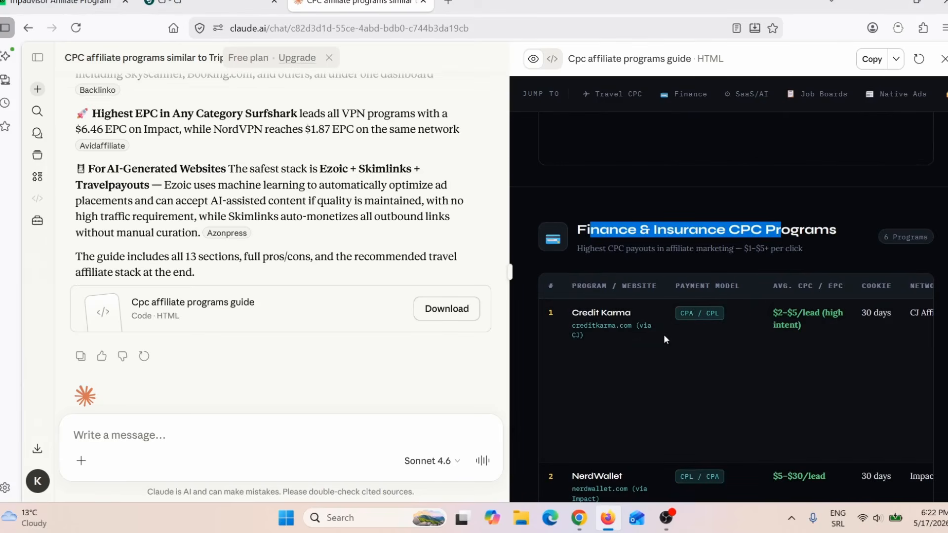
scroll(663, 336, "down", 15)
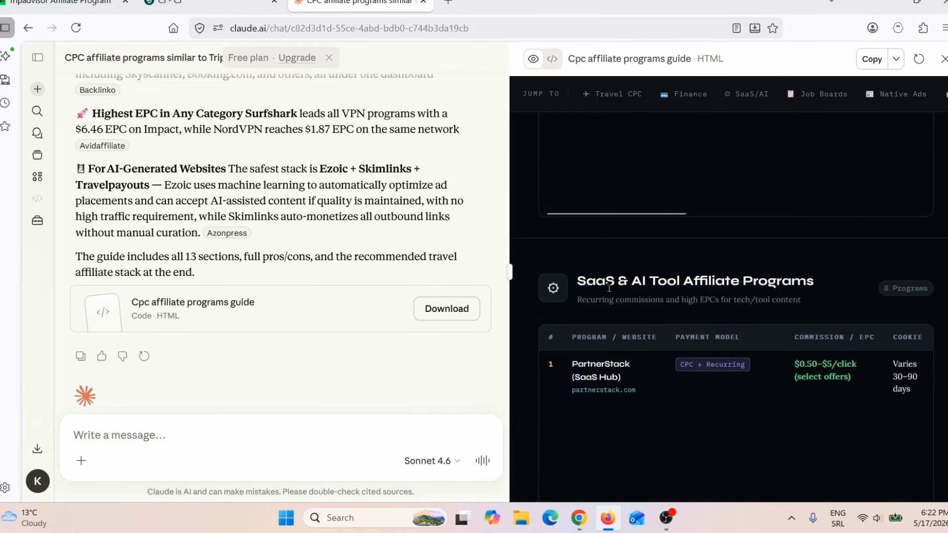
left_click_drag(577, 280, 814, 281)
scroll(719, 318, "down", 20)
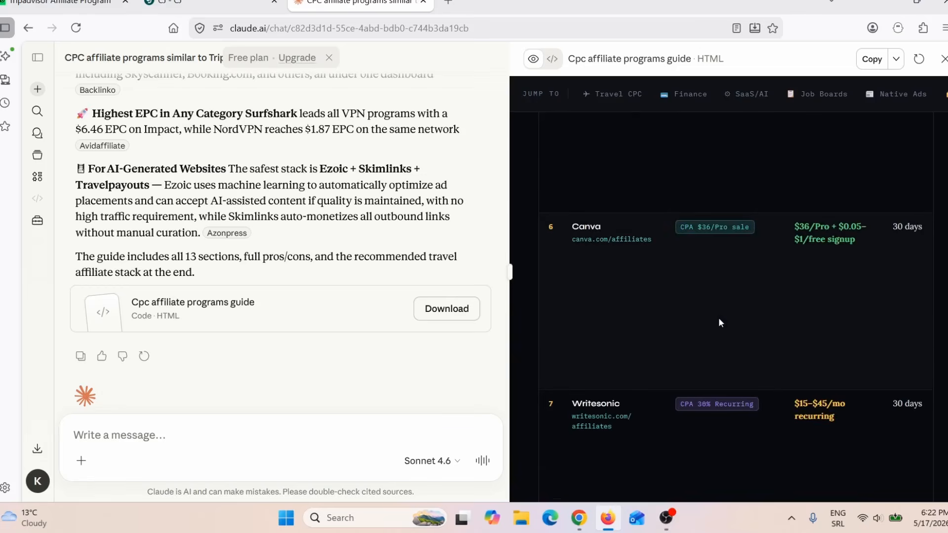
scroll(718, 317, "down", 10)
left_click_drag(586, 316, 813, 315)
scroll(691, 359, "down", 10)
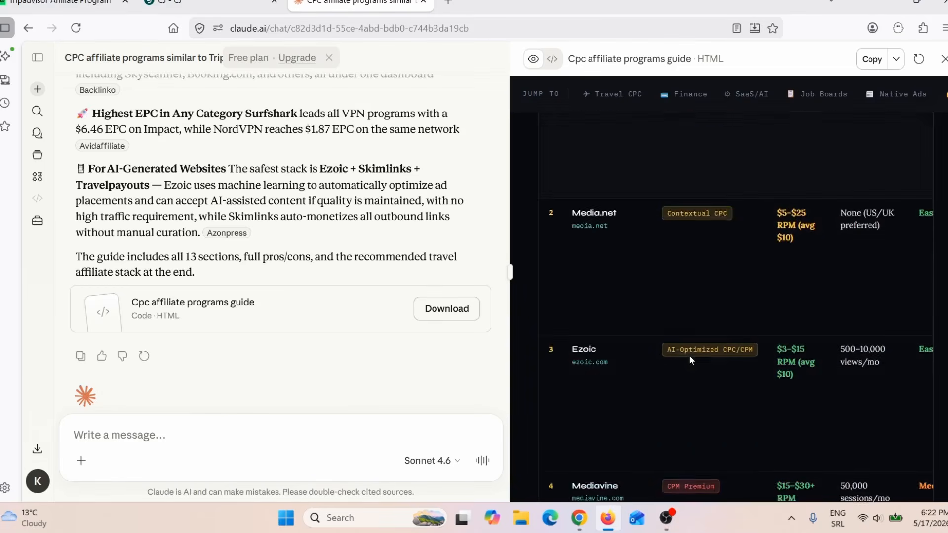
scroll(689, 357, "down", 8)
Return to the guide's travel programs and recheck the Tripadvisor affiliate page's publisher earnings examples and introduction
scroll(689, 356, "up", 15)
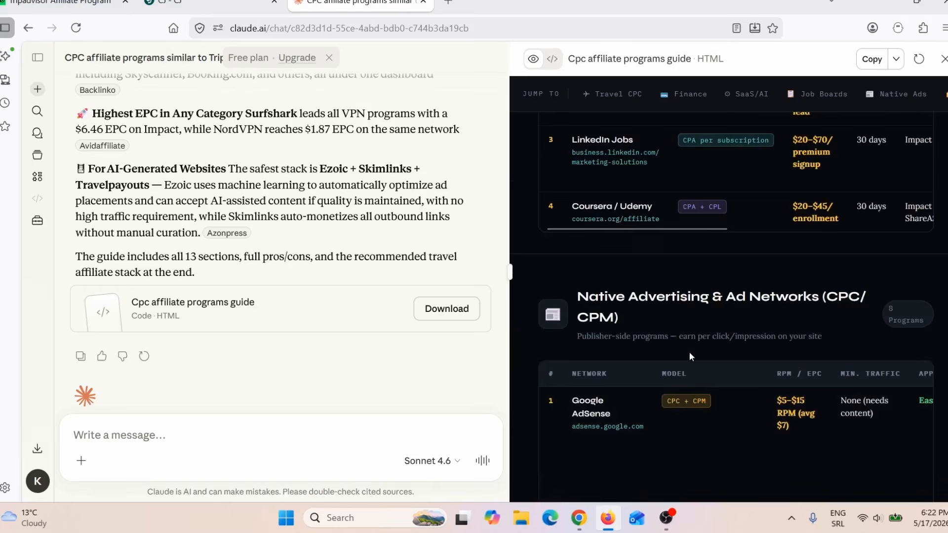
scroll(687, 345, "up", 20)
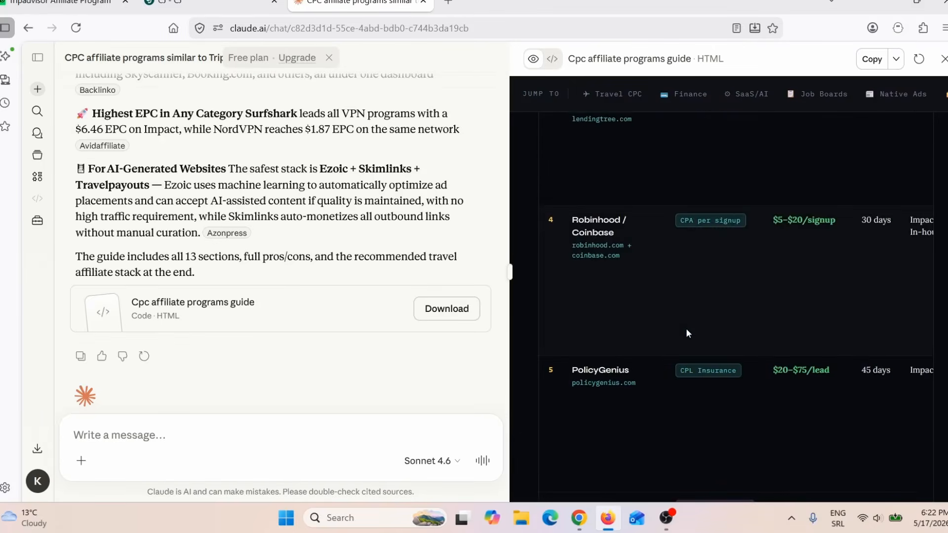
scroll(688, 333, "up", 15)
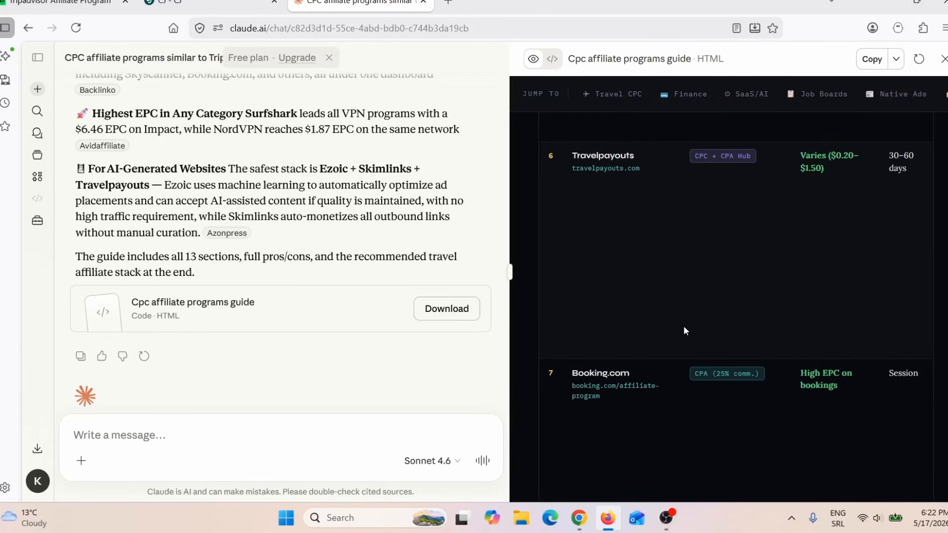
scroll(683, 329, "up", 10)
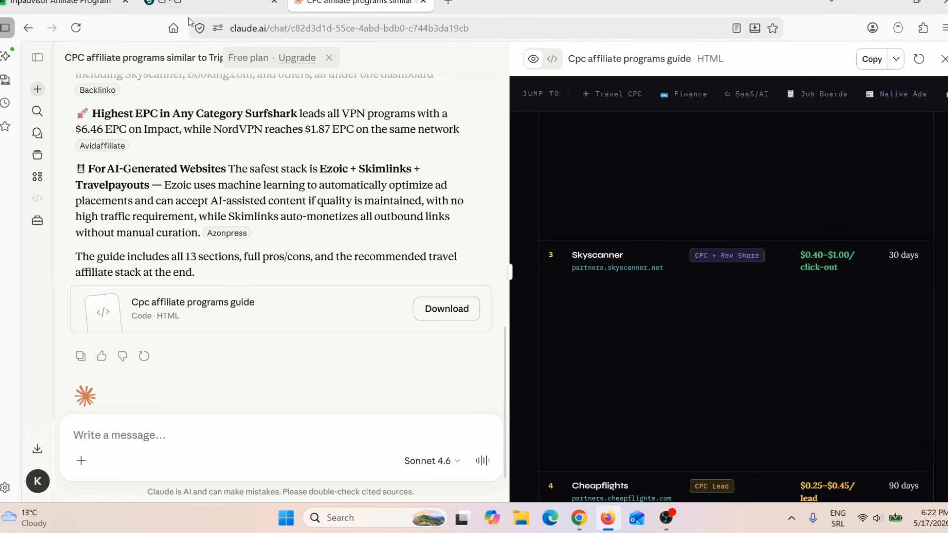
left_click(64, 3)
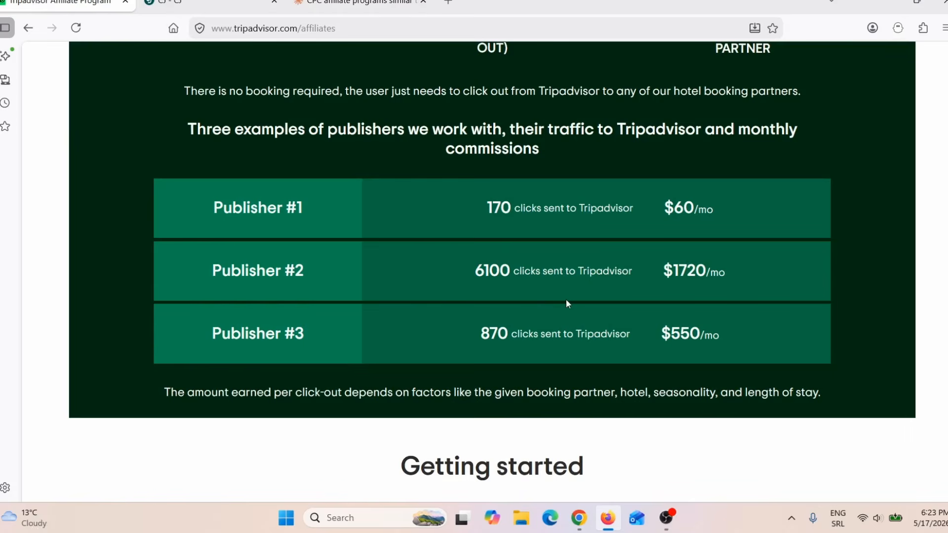
scroll(566, 299, "up", 15)
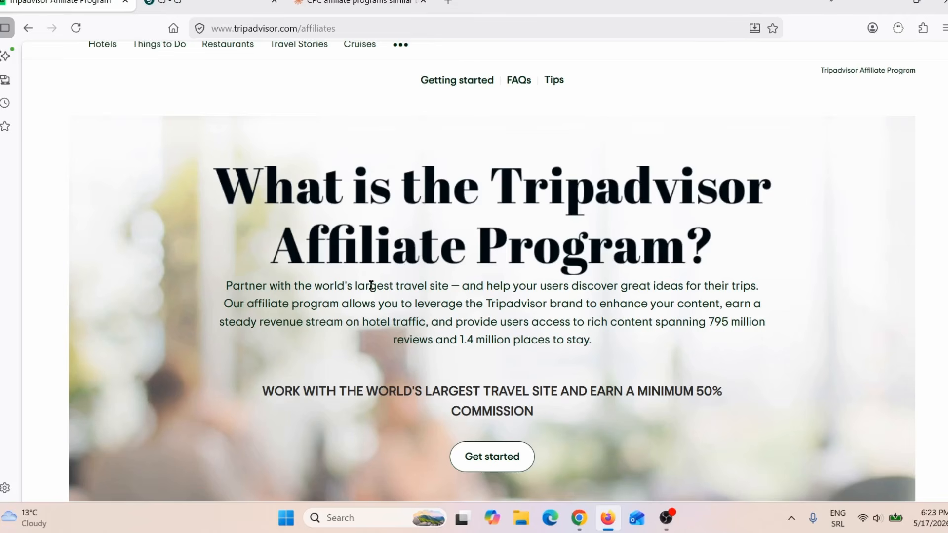
Paste the "AI Travel Itinerary Generator" single-file HTML prompt into the Claude message and review its full content
left_click(361, 6)
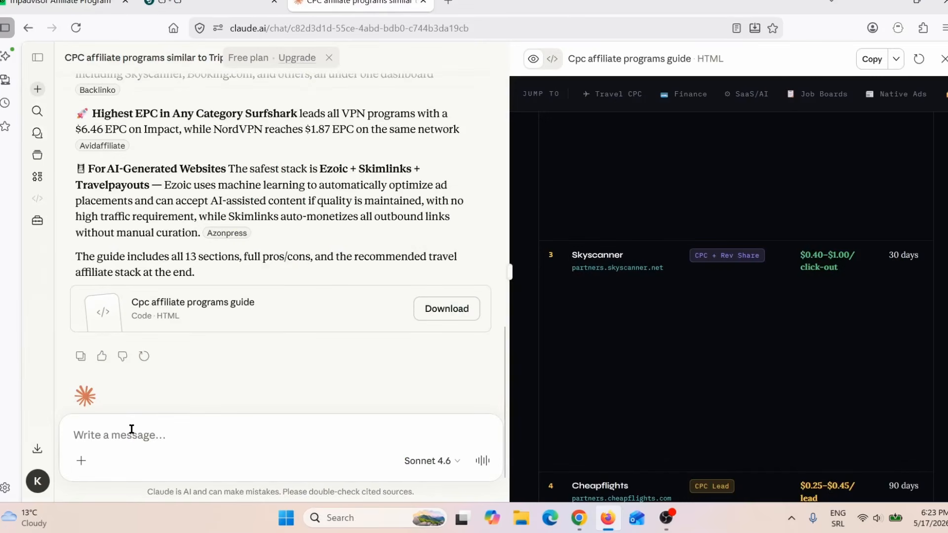
key("ctrl+v")
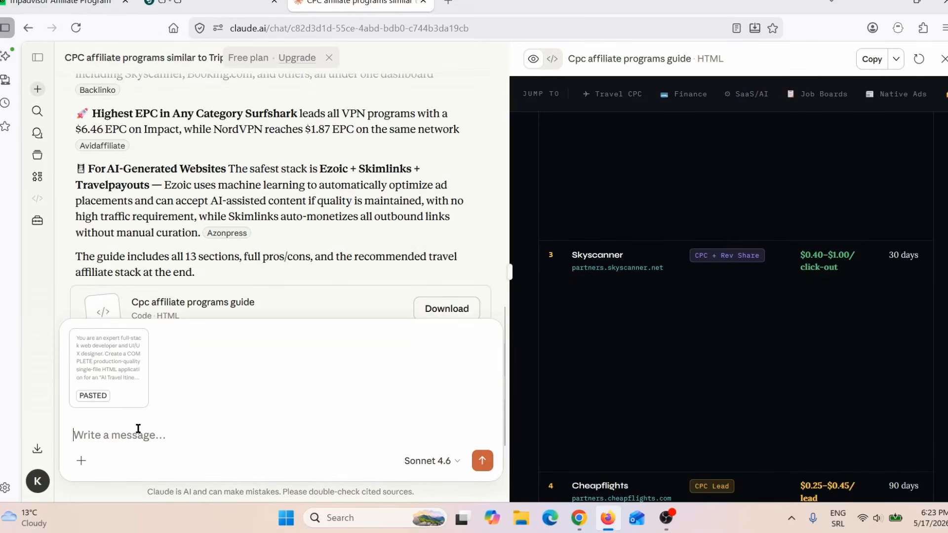
left_click(111, 366)
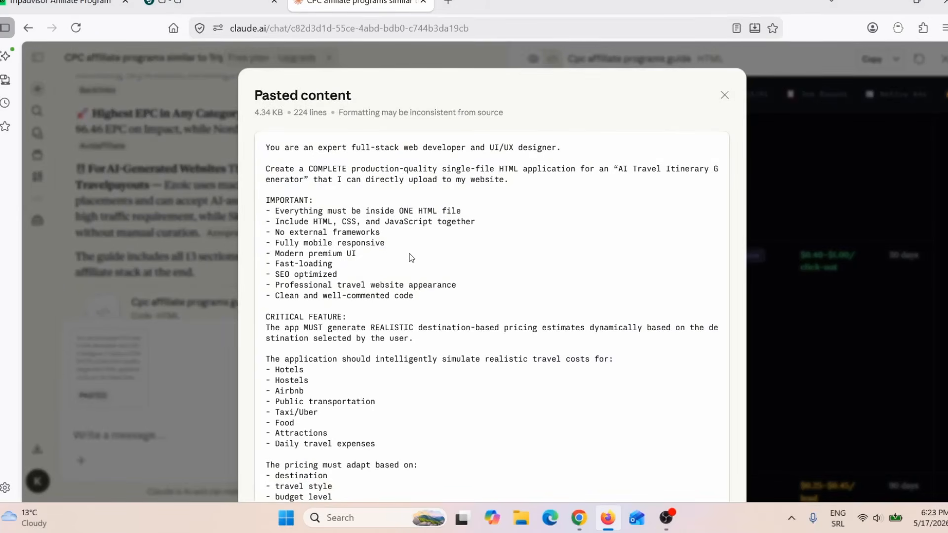
scroll(413, 257, "down", 8)
scroll(413, 256, "down", 10)
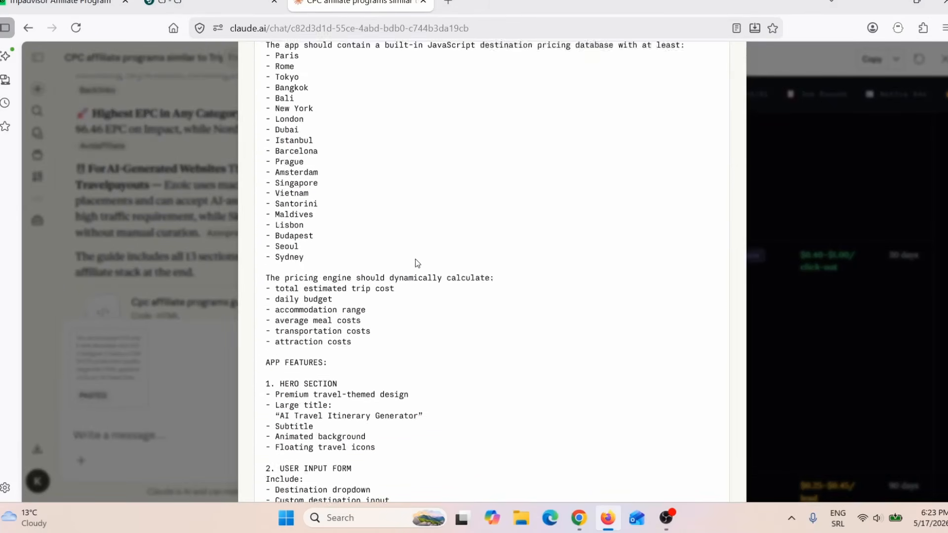
scroll(416, 259, "down", 13)
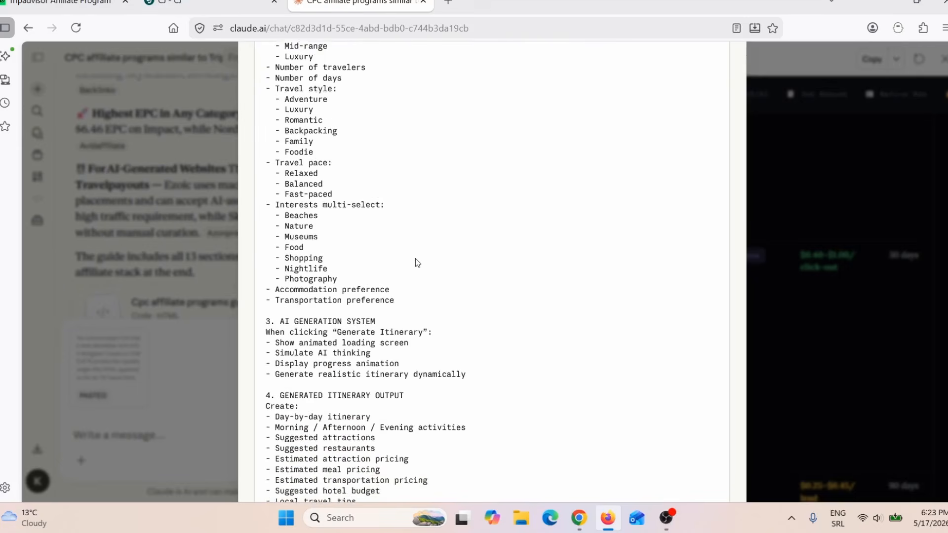
scroll(416, 257, "down", 7)
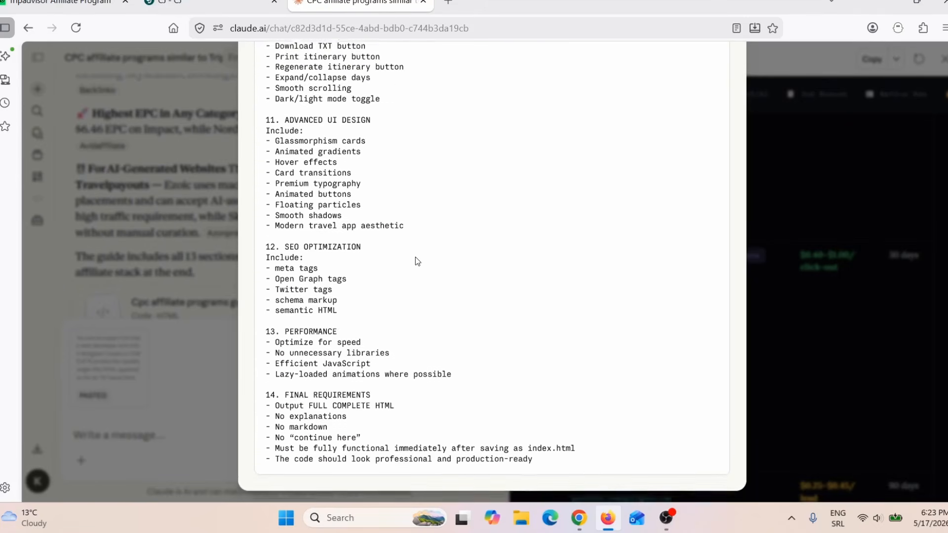
left_click(193, 339)
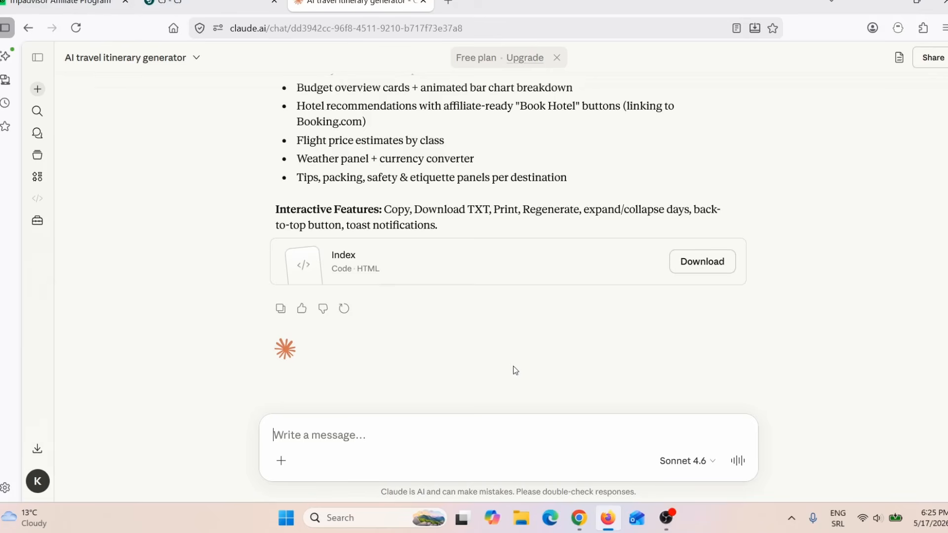
Open the generated Index HTML preview and inspect its hero section, highlighting the Plan Your Perfect Journey heading and the destination and free statistics
left_click(508, 269)
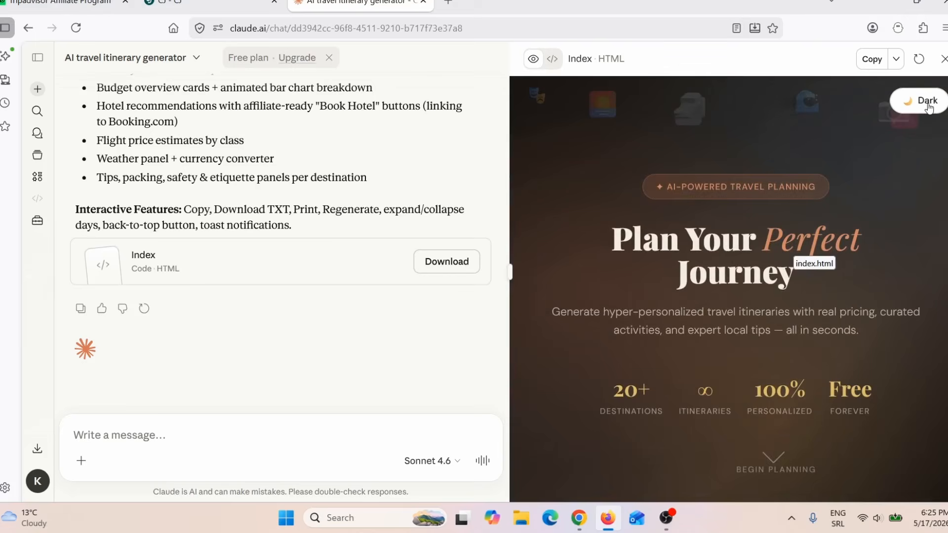
scroll(642, 186, "down", 3)
scroll(642, 185, "up", 3)
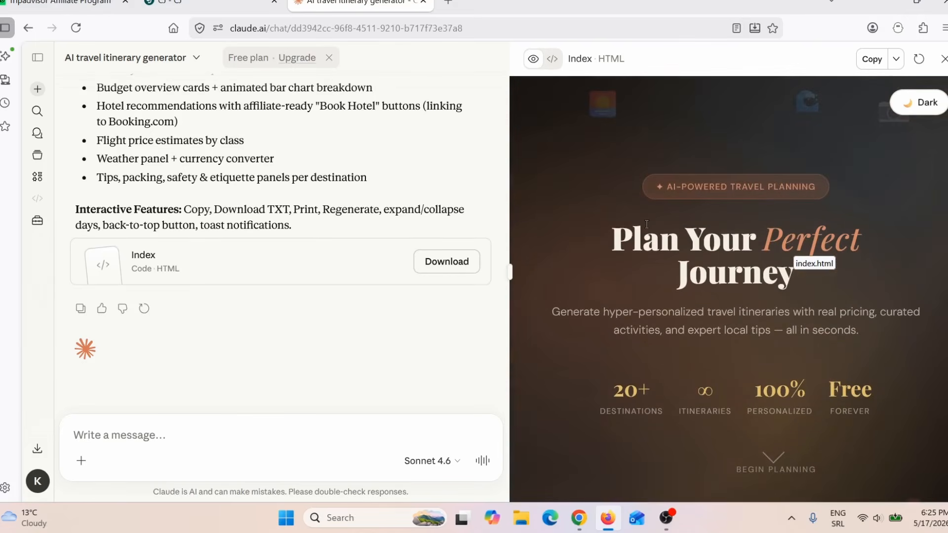
left_click_drag(611, 227, 784, 293)
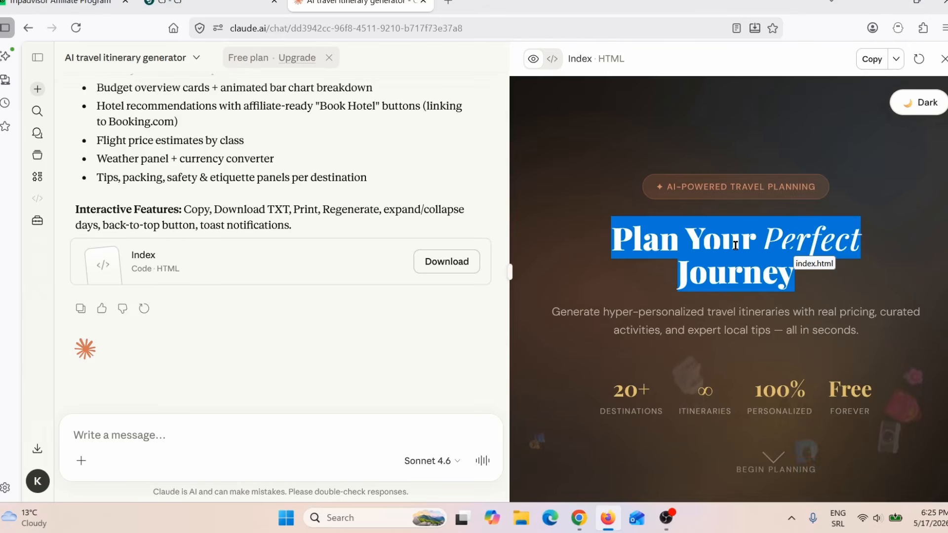
scroll(716, 285, "down", 2)
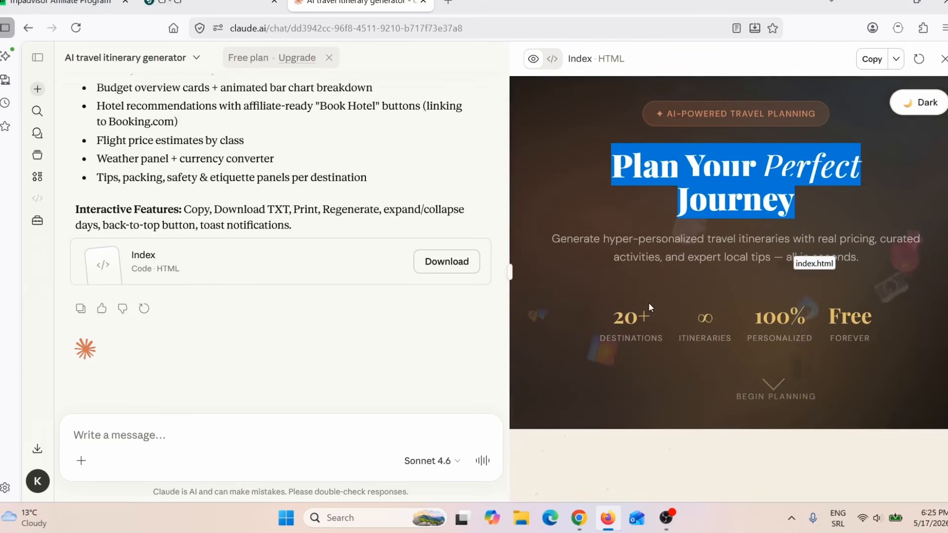
left_click_drag(600, 319, 669, 337)
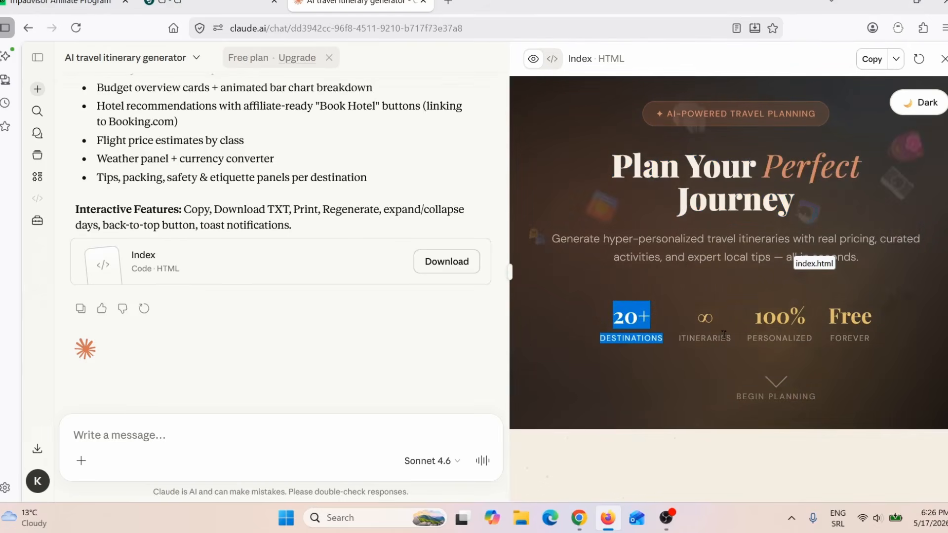
left_click_drag(754, 314, 873, 342)
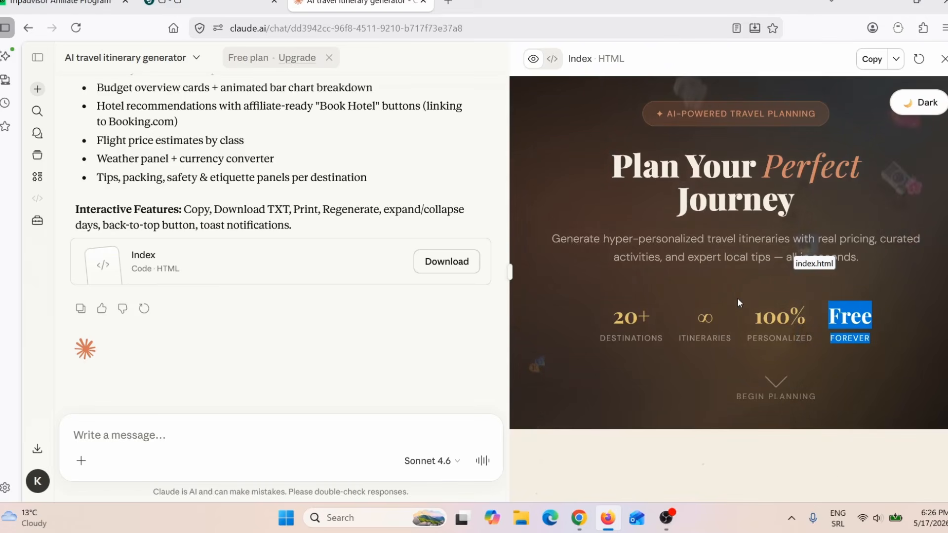
Choose Rome, Italy as the destination in the itinerary planner form
scroll(732, 318, "down", 5)
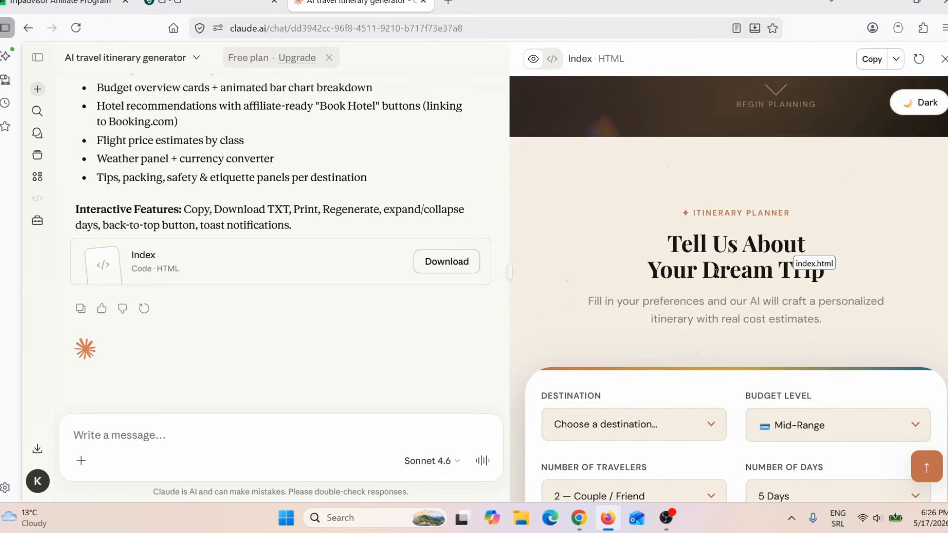
scroll(726, 286, "down", 3)
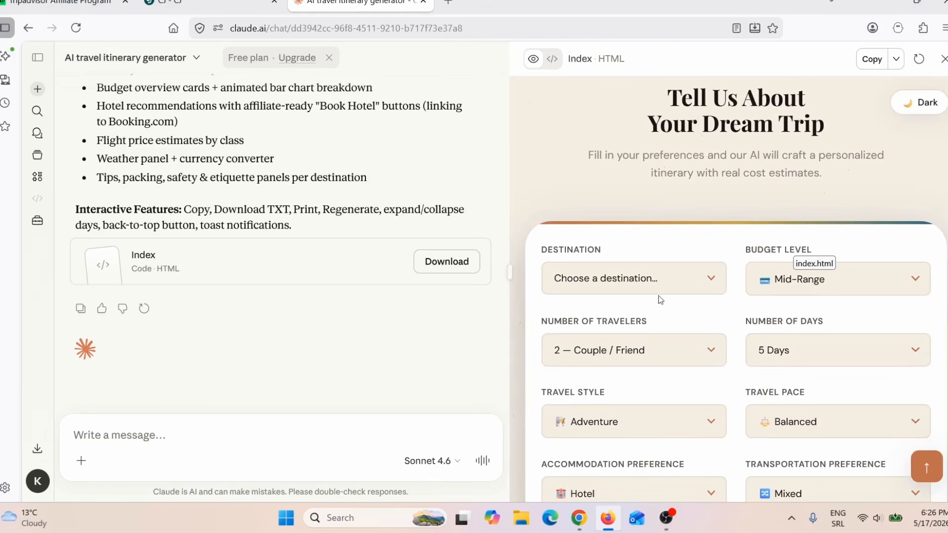
scroll(660, 300, "down", 3)
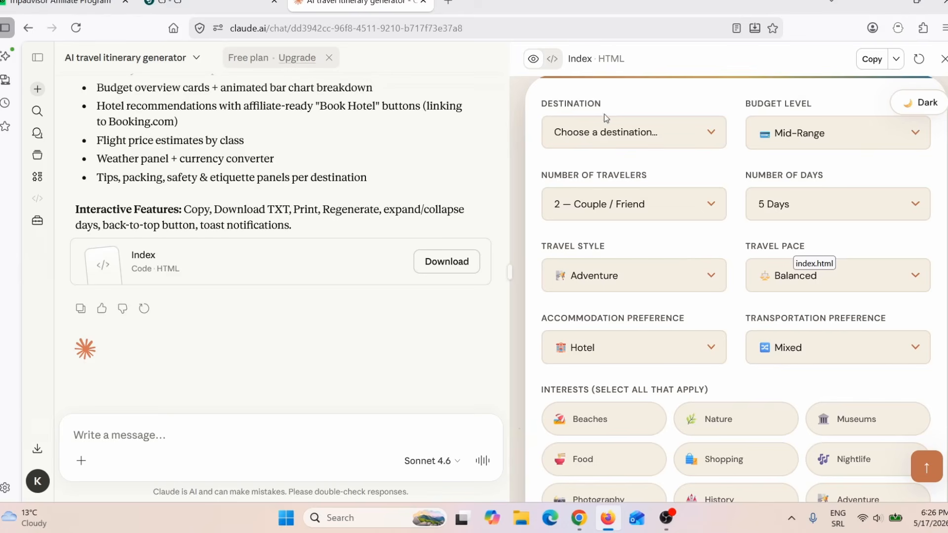
left_click(654, 137)
scroll(647, 282, "down", 1)
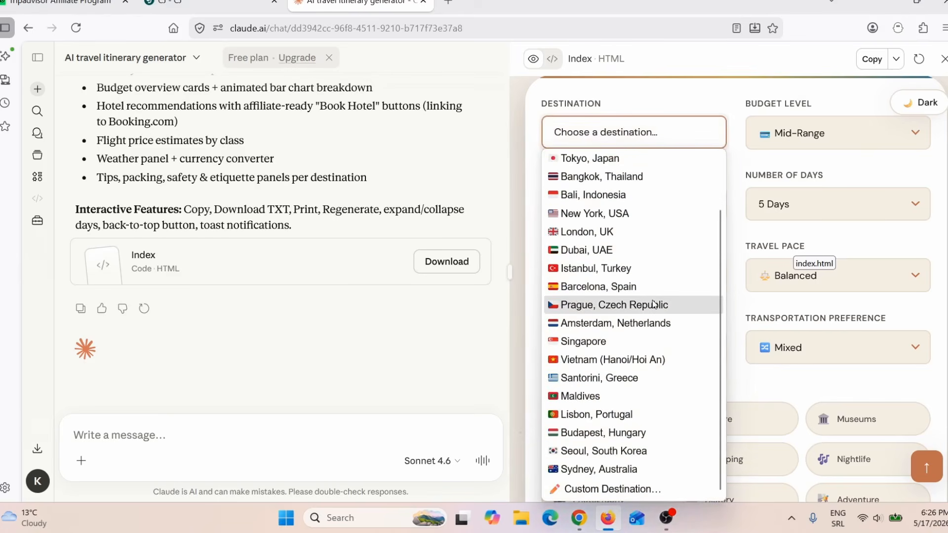
scroll(652, 302, "up", 1)
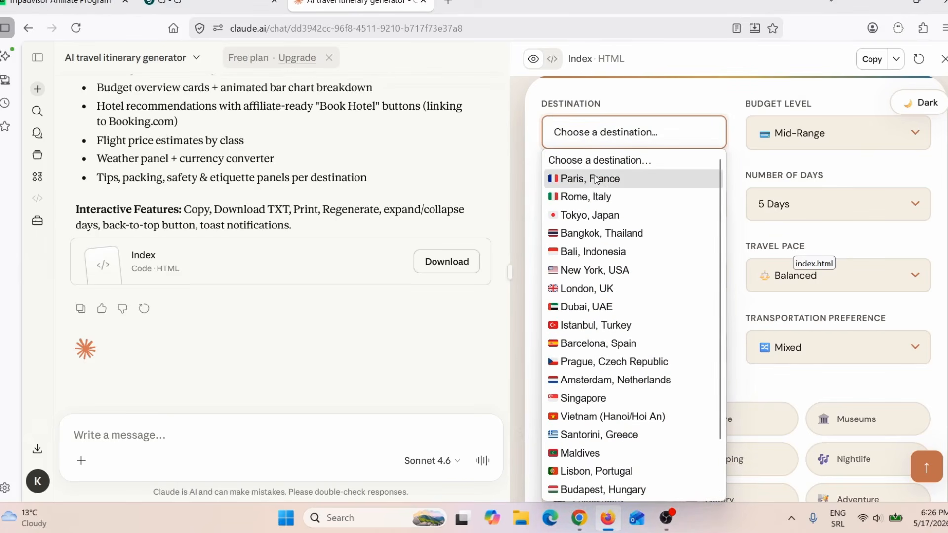
left_click(596, 202)
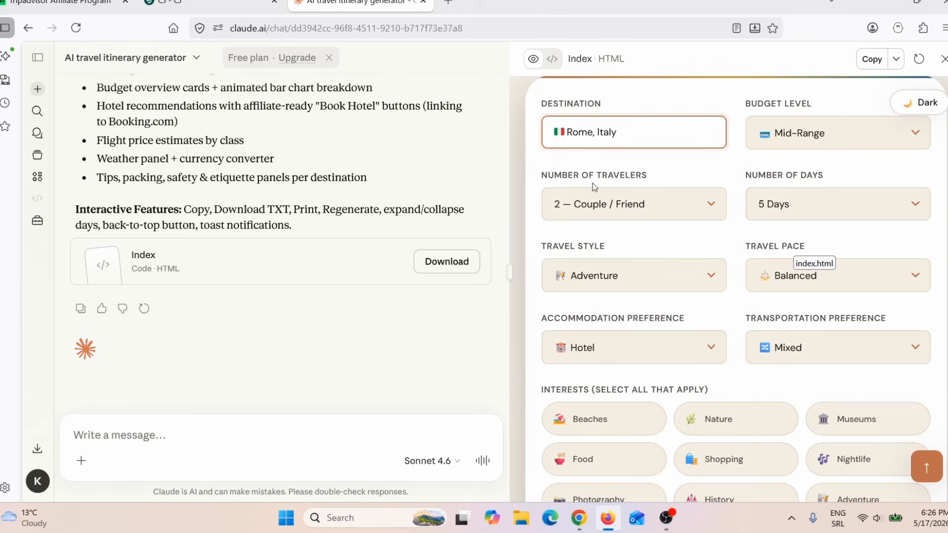
Set the number of travelers to 1 — Solo and the travel style to Foodie
left_click(657, 204)
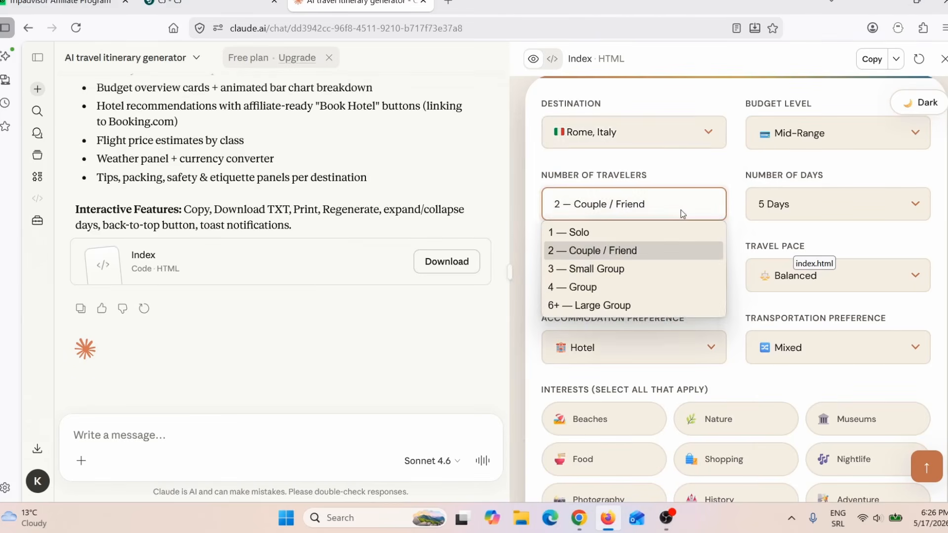
left_click(626, 232)
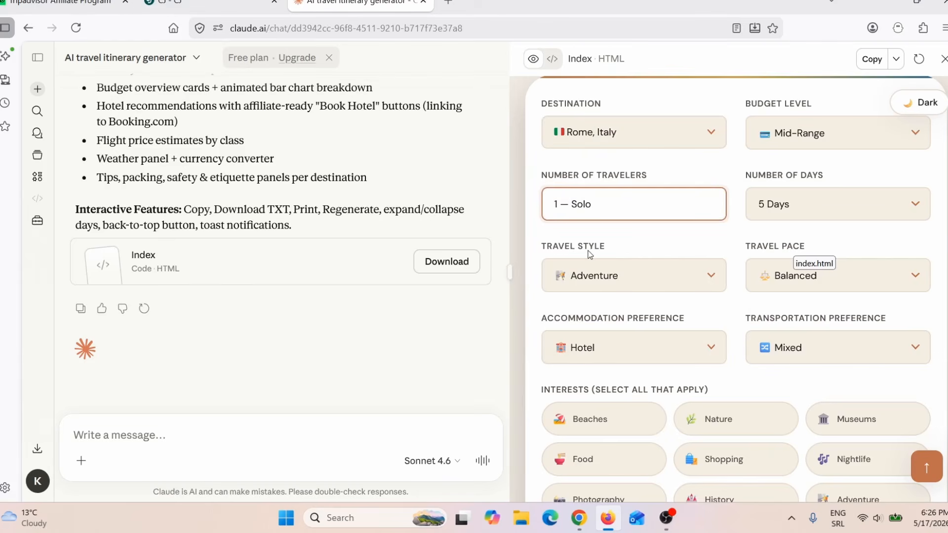
left_click(635, 271)
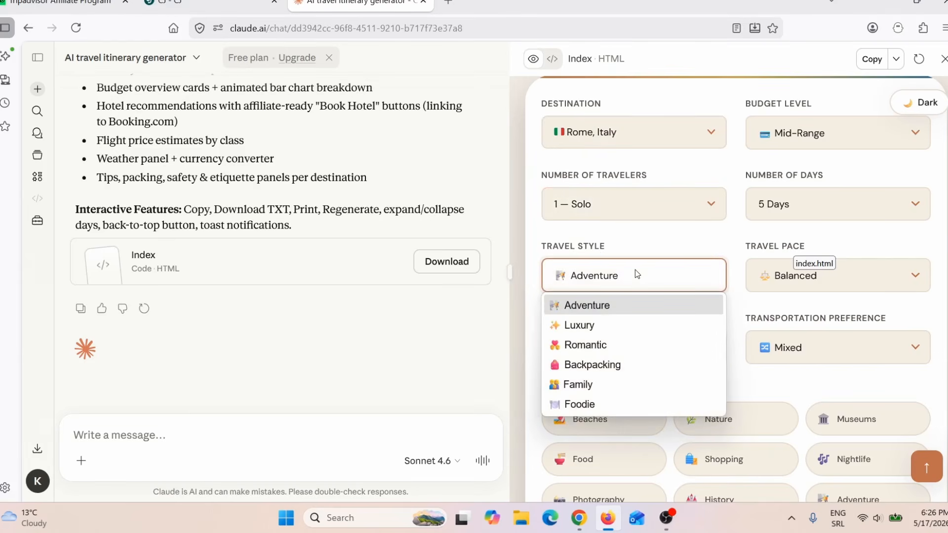
left_click(591, 407)
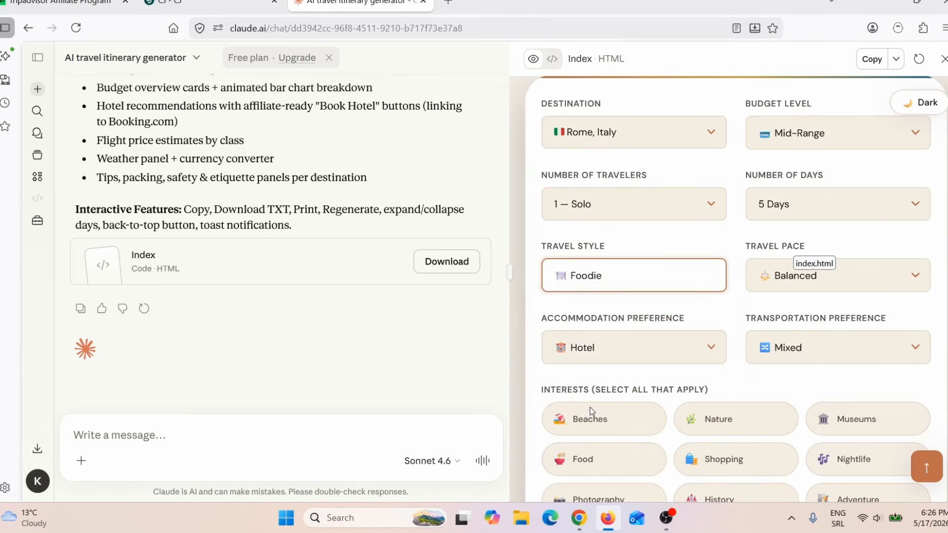
Set the accommodation preference to Hotel and the budget level to Mid-Range in the itinerary planner form
left_click(688, 351)
left_click(678, 356)
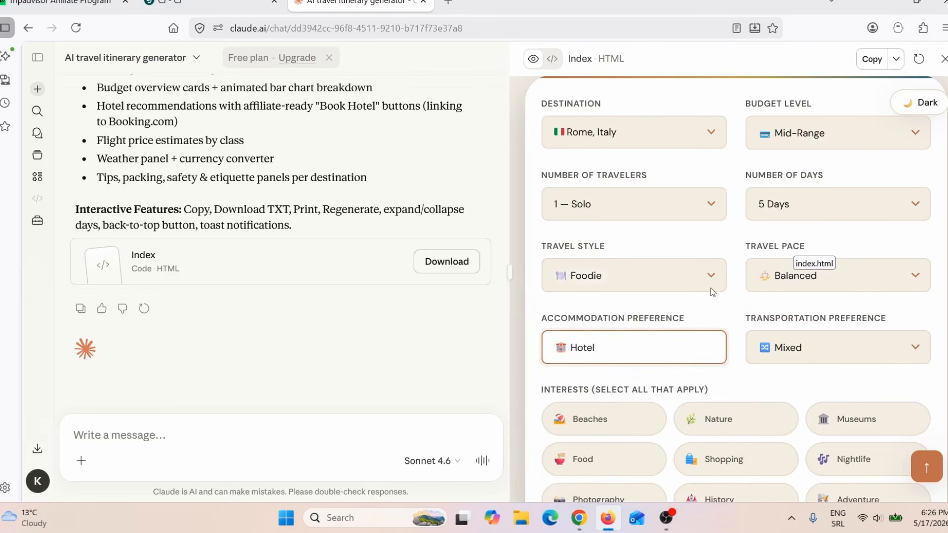
left_click(808, 139)
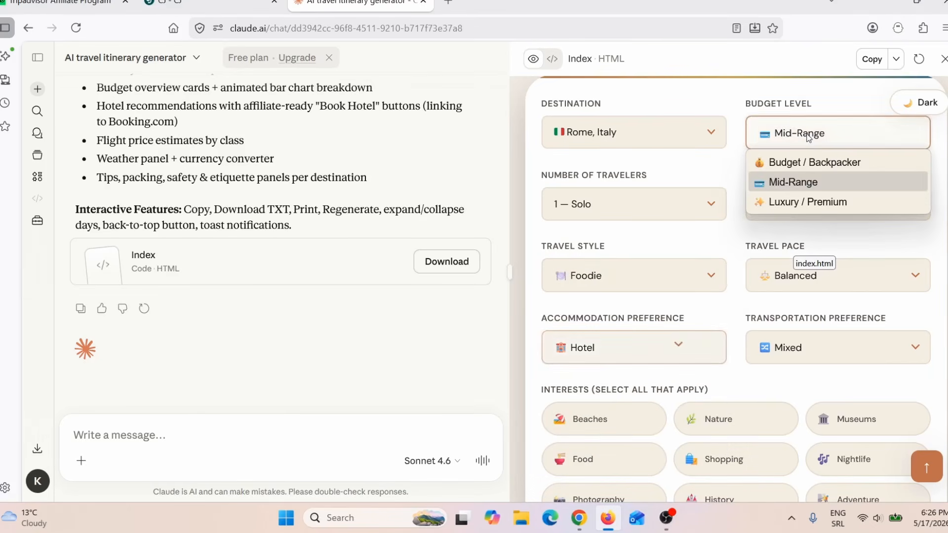
left_click(791, 191)
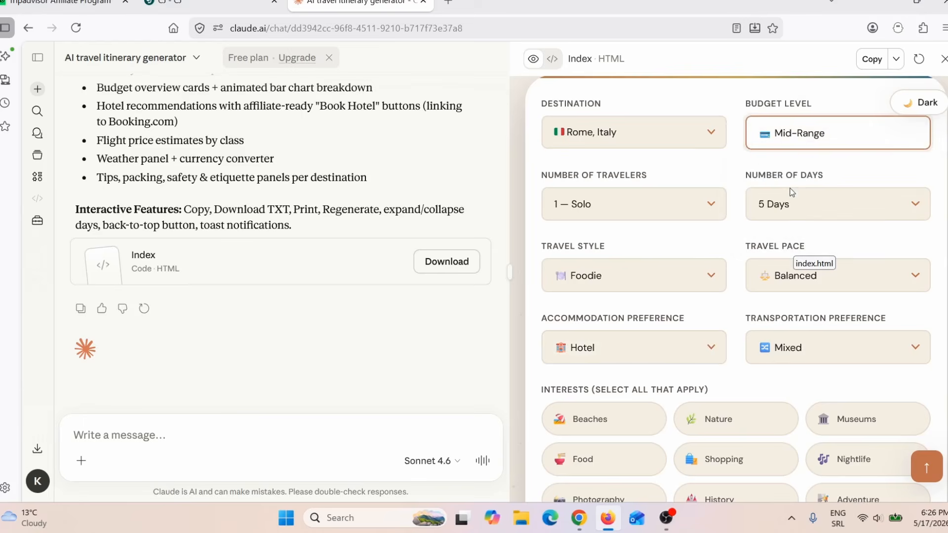
Set the number of days to 3 Days — Weekend and the travel pace to Relaxed
left_click(792, 206)
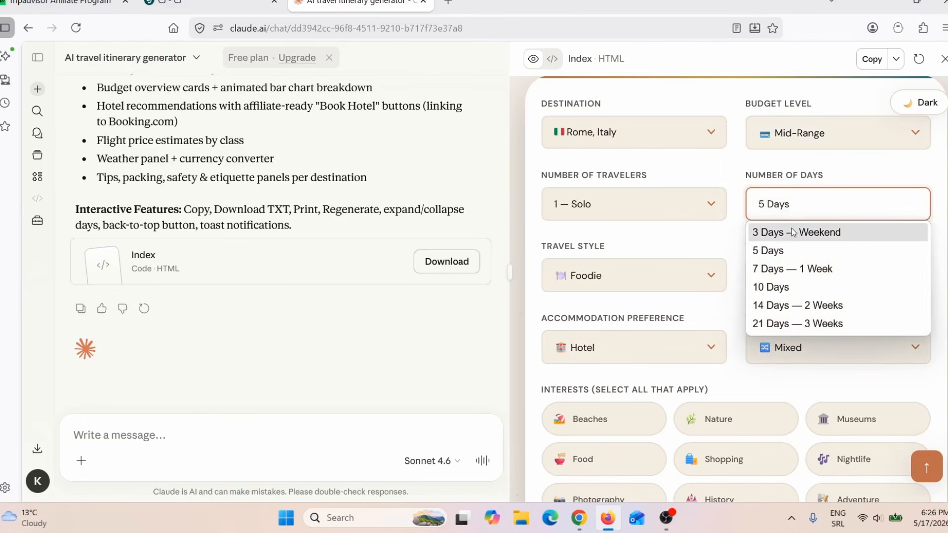
left_click(792, 232)
scroll(765, 254, "down", 2)
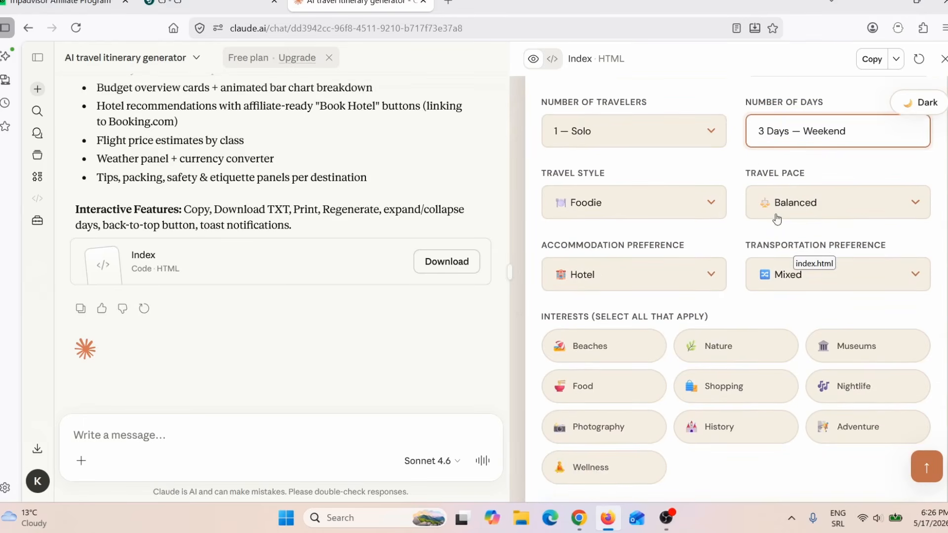
left_click(789, 210)
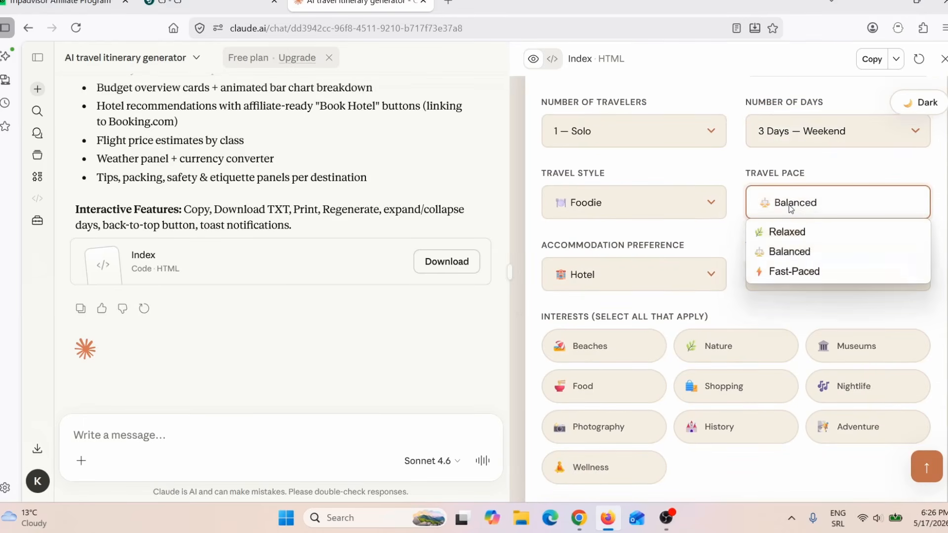
left_click(790, 235)
scroll(753, 254, "down", 3)
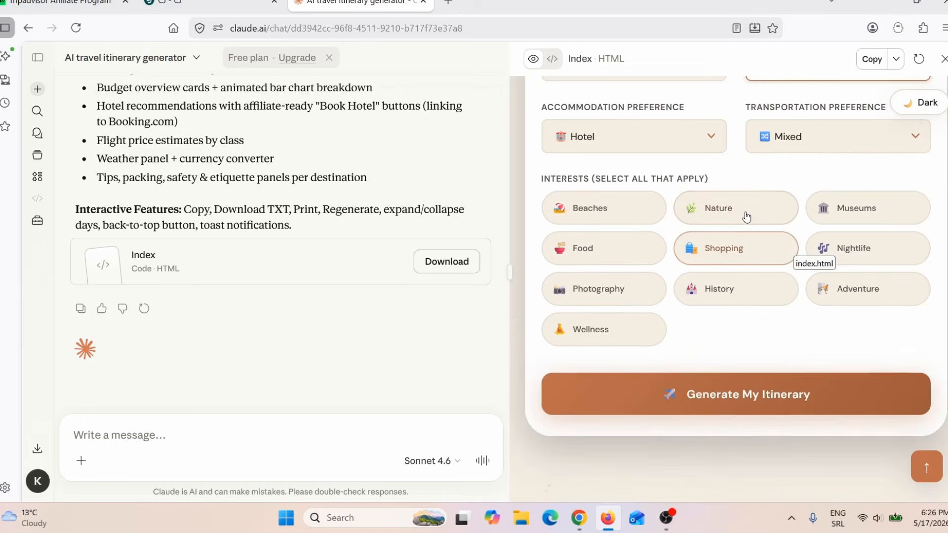
Set the transportation preference to Mixed and choose Food as an interest
left_click(792, 148)
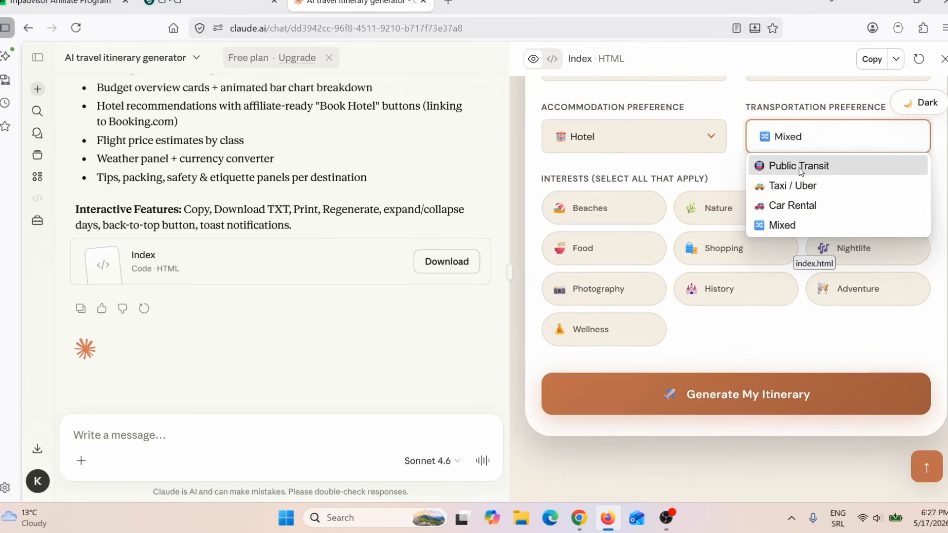
left_click(792, 226)
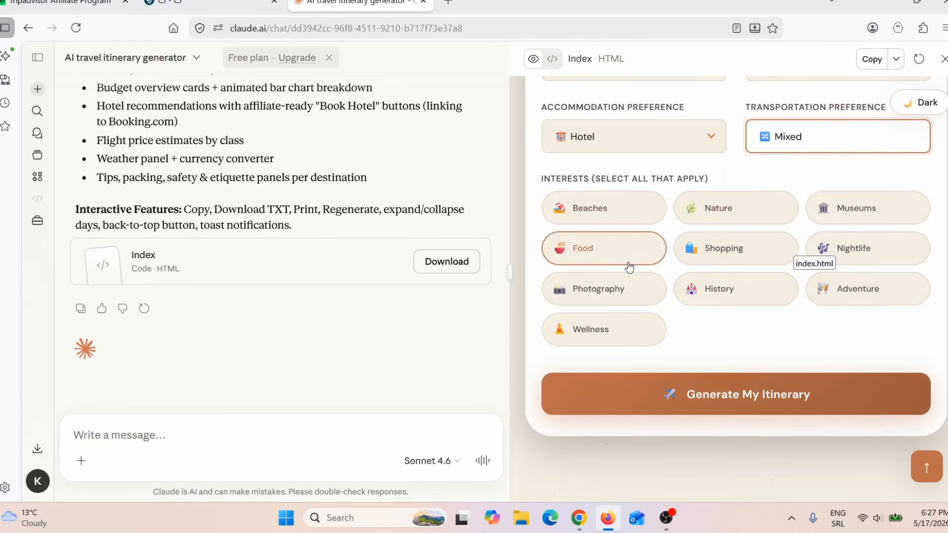
left_click(607, 252)
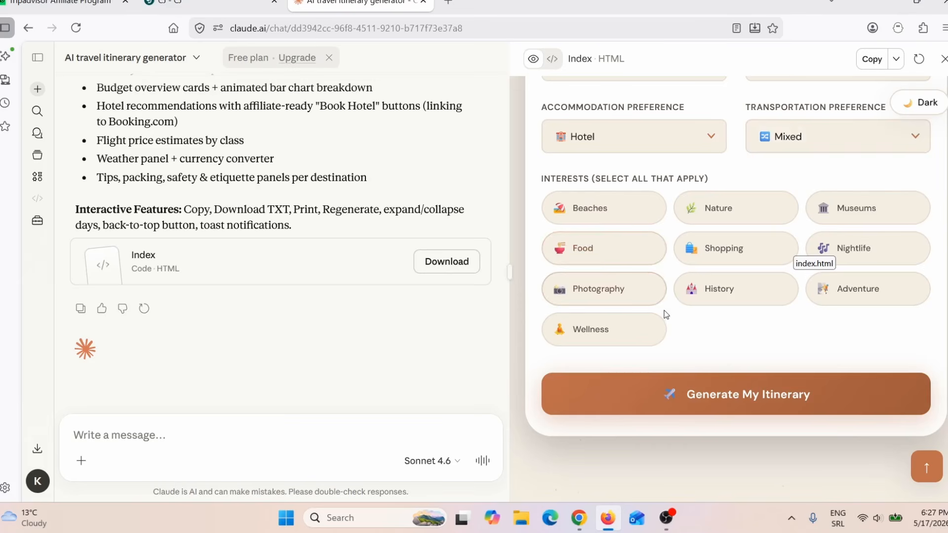
Generate the itinerary and inspect its cost cards, highlighting the total, per-person daily, nightly accommodation and flight amounts
left_click(728, 393)
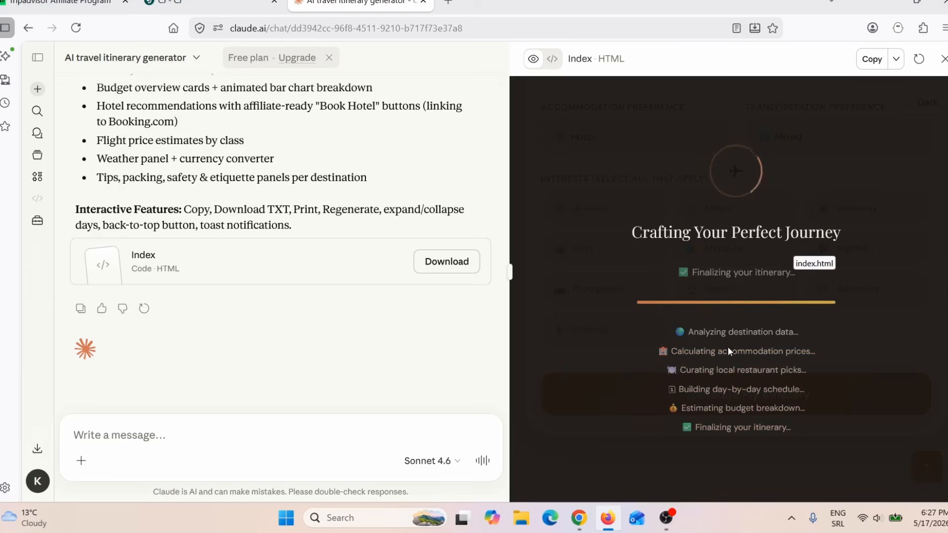
scroll(645, 339, "down", 3)
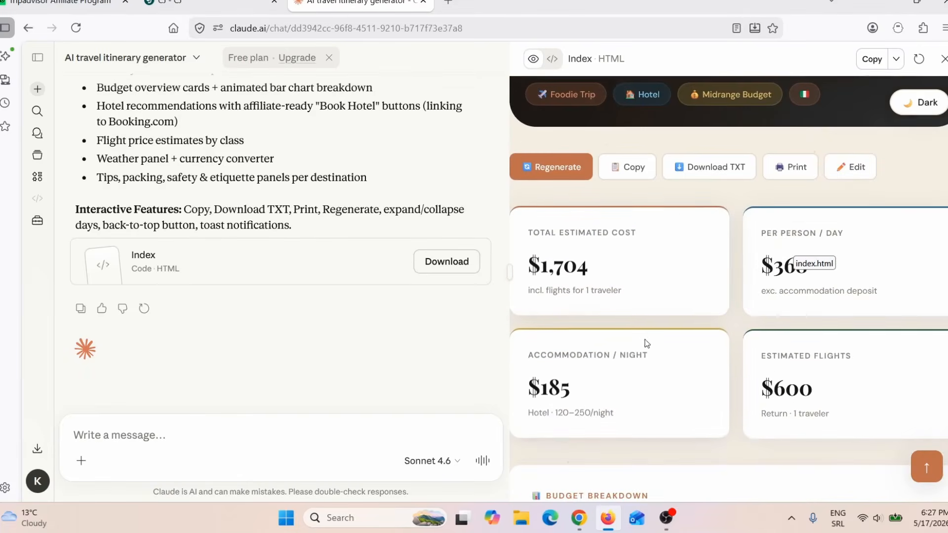
left_click_drag(533, 263, 594, 273)
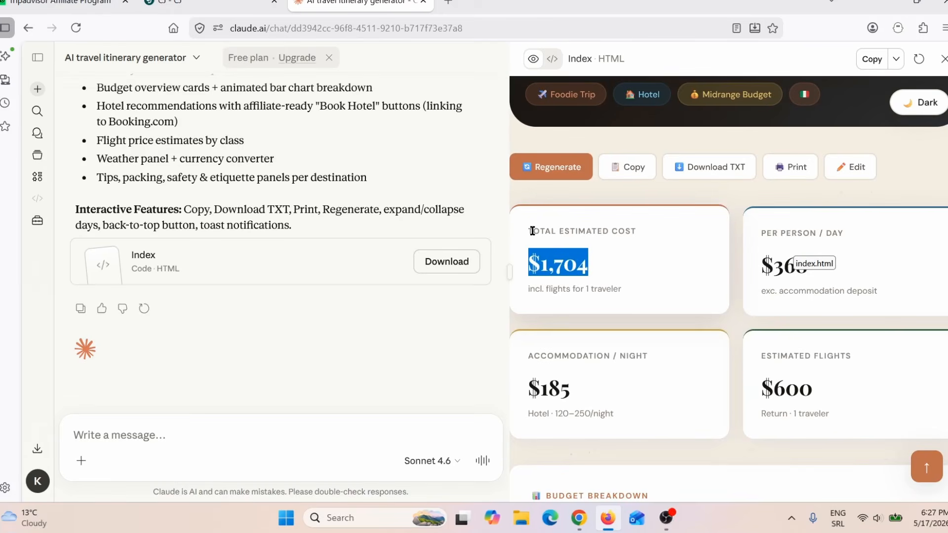
left_click_drag(531, 231, 642, 239)
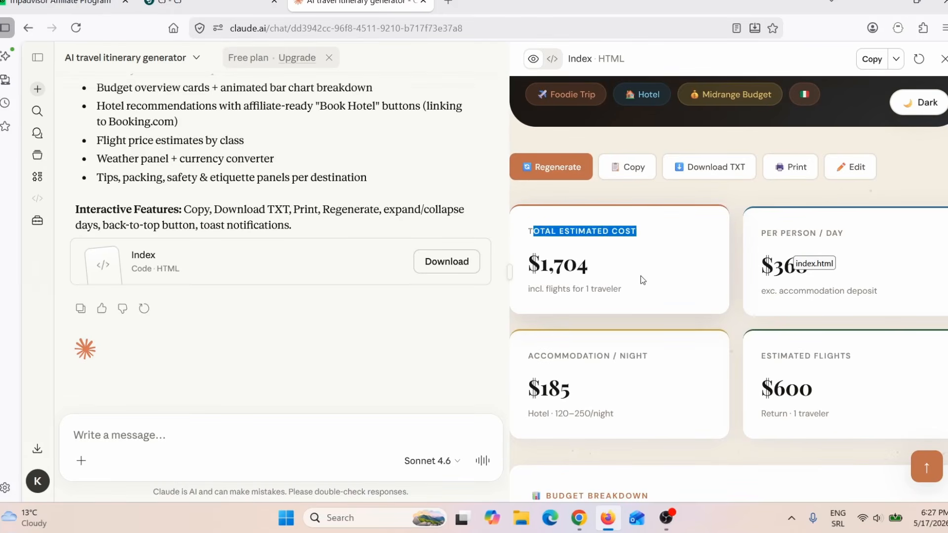
scroll(872, 292, "down", 3)
scroll(872, 286, "up", 1)
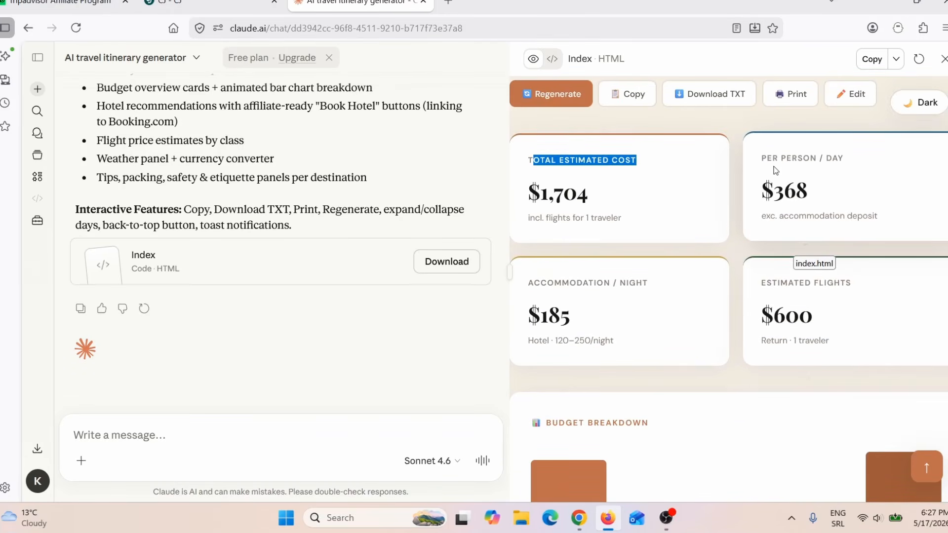
left_click_drag(764, 191, 791, 194)
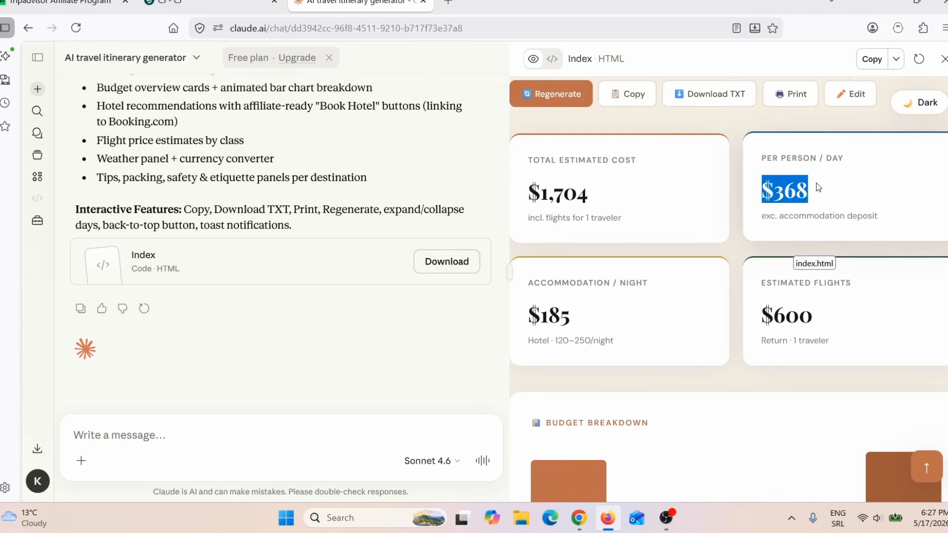
left_click_drag(529, 309, 603, 329)
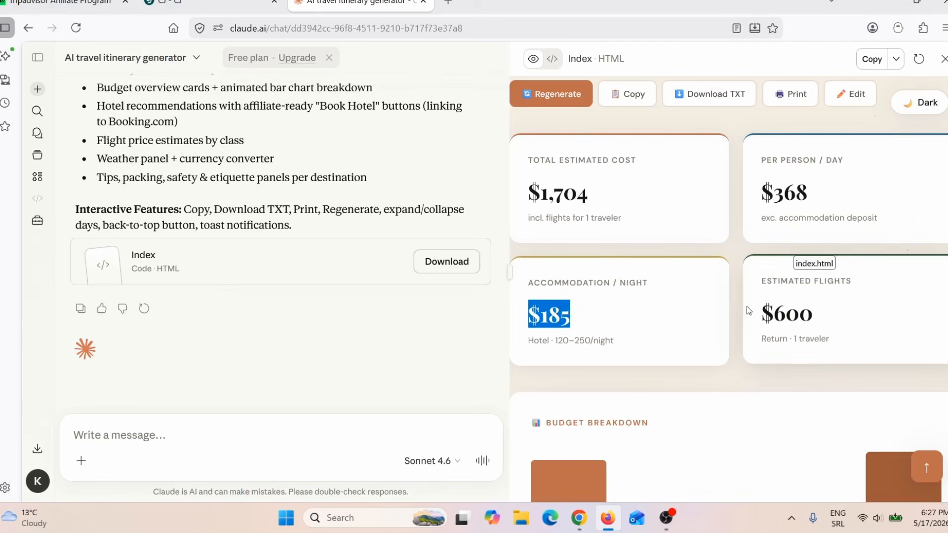
left_click_drag(763, 308, 831, 317)
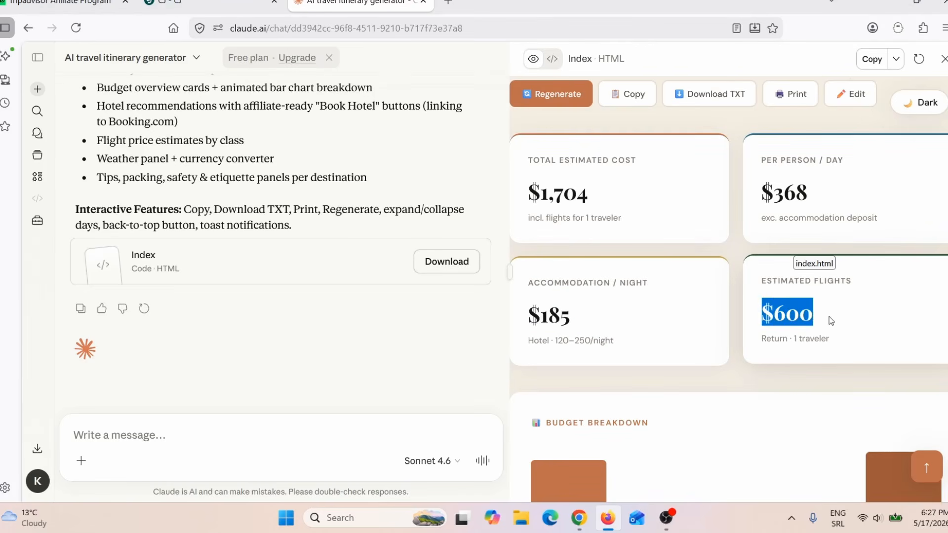
Examine the Budget Breakdown chart and the Accommodation card, highlighting its hostel, Airbnb and total rows
scroll(704, 360, "down", 3)
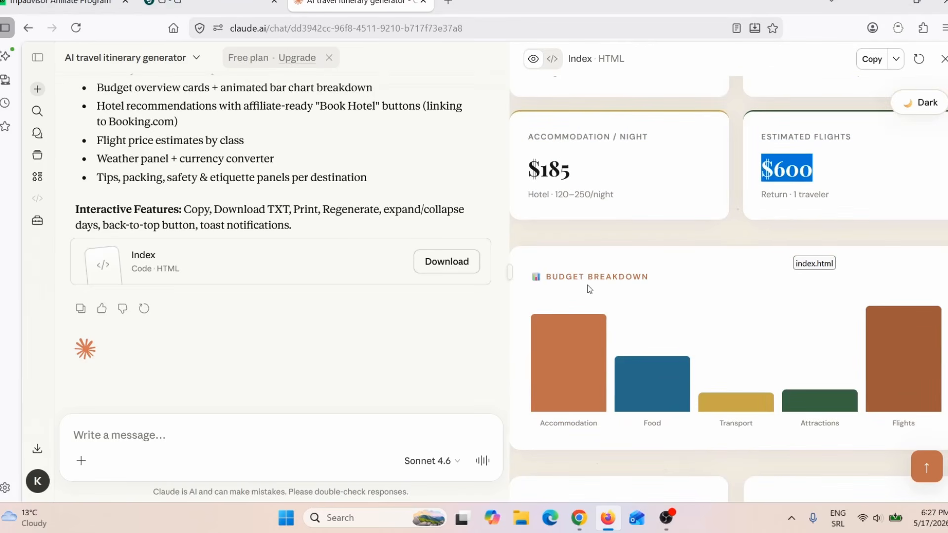
scroll(632, 296, "down", 3)
scroll(592, 342, "up", 2)
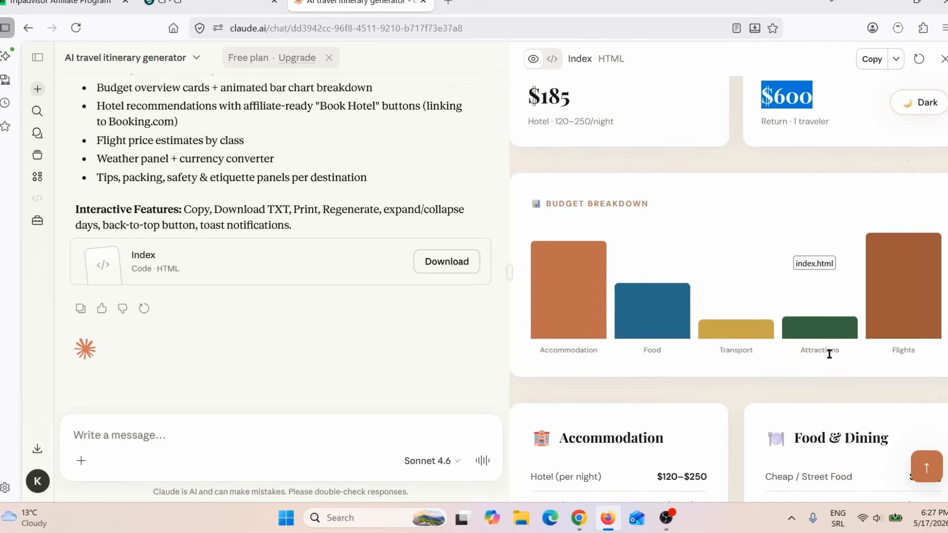
scroll(730, 346, "down", 4)
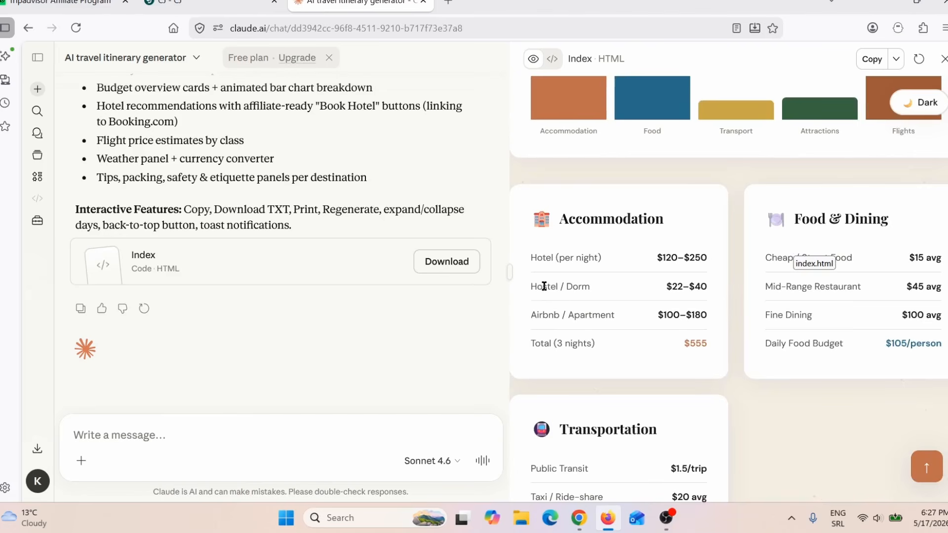
left_click_drag(546, 286, 611, 295)
left_click_drag(541, 314, 595, 330)
left_click_drag(541, 345, 657, 344)
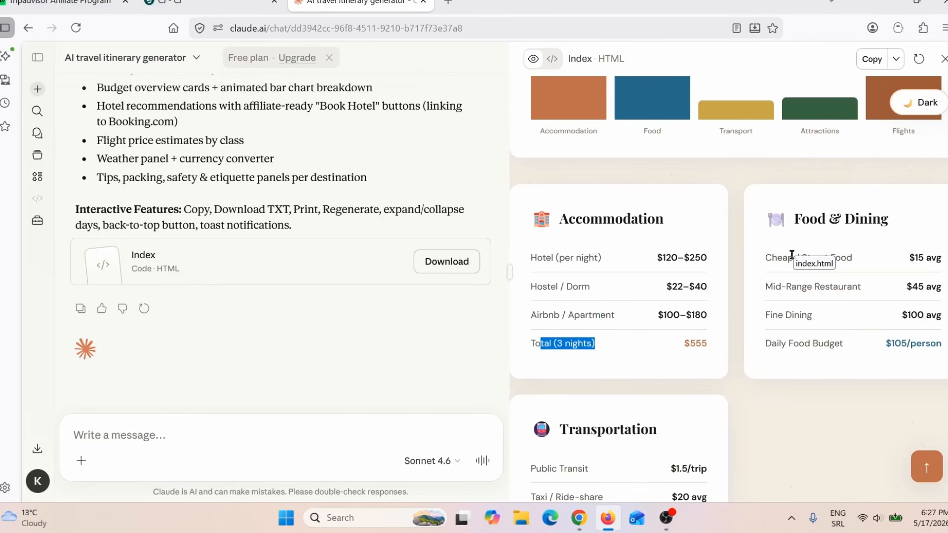
Review the transportation costs, day-by-day plan, flight prices, weather, travel tips and recommended hotels in the generated itinerary, highlighting the weather reading
scroll(791, 254, "down", 2)
scroll(808, 268, "down", 10)
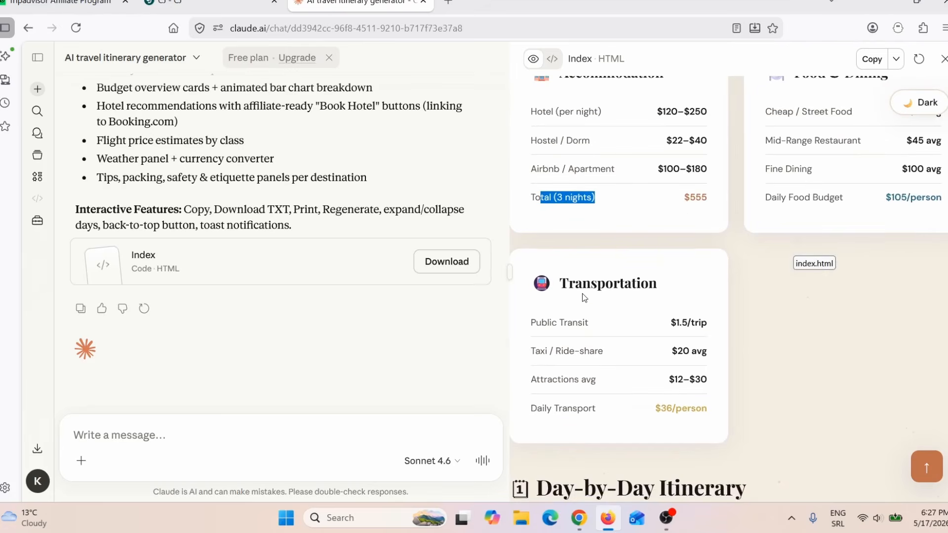
scroll(706, 289, "down", 10)
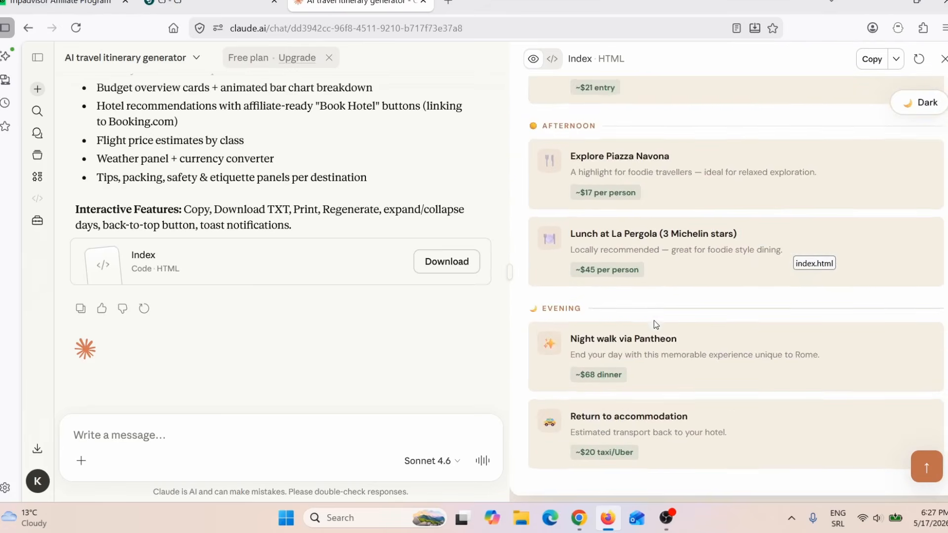
scroll(681, 338, "down", 10)
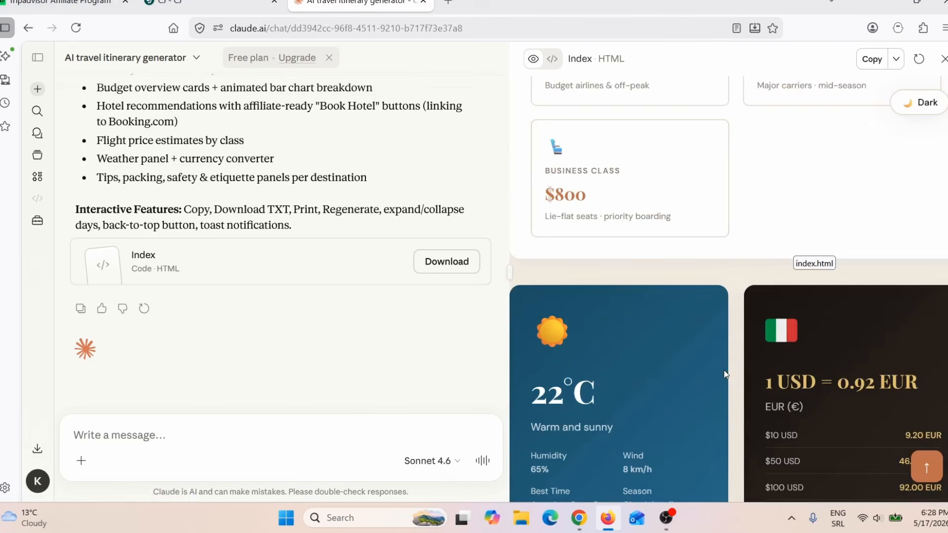
scroll(726, 371, "down", 5)
scroll(633, 337, "up", 2)
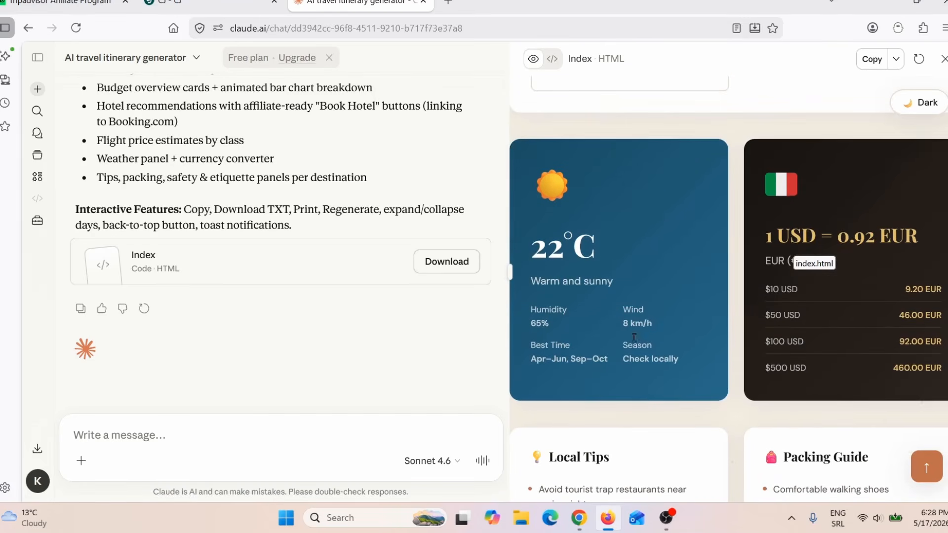
left_click_drag(534, 246, 620, 282)
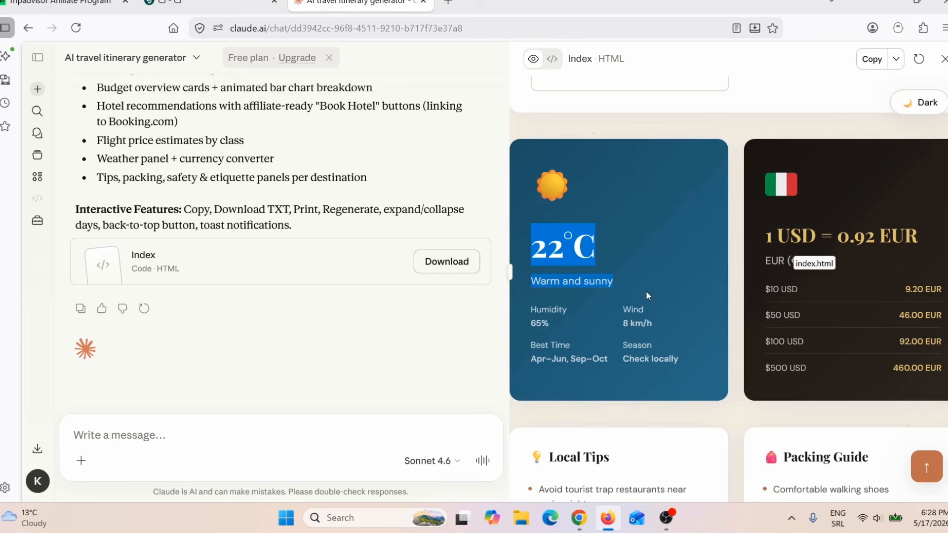
scroll(662, 306, "down", 10)
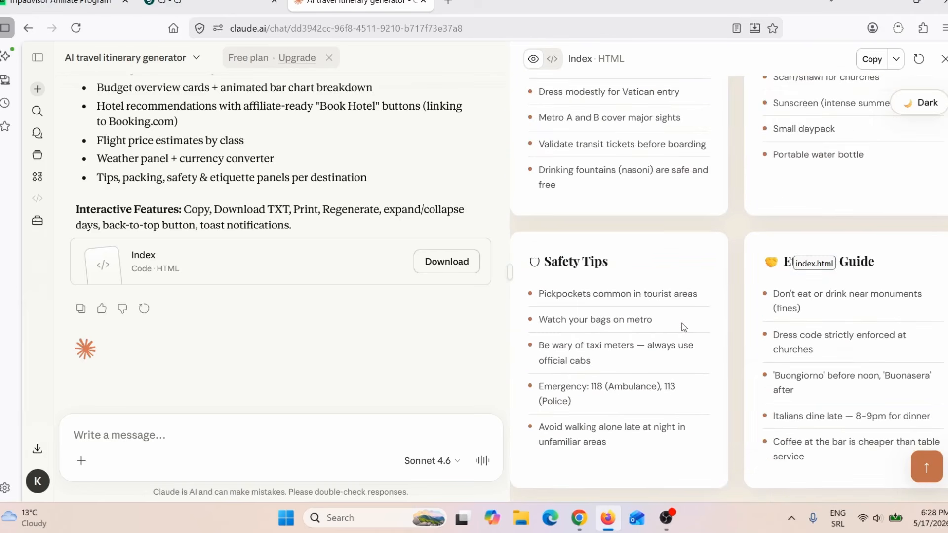
scroll(691, 331, "down", 1)
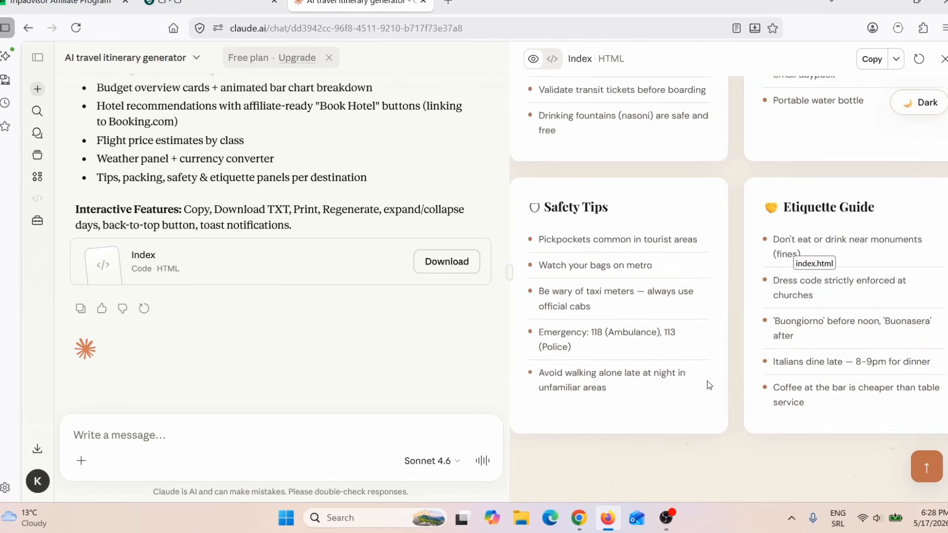
scroll(706, 380, "up", 15)
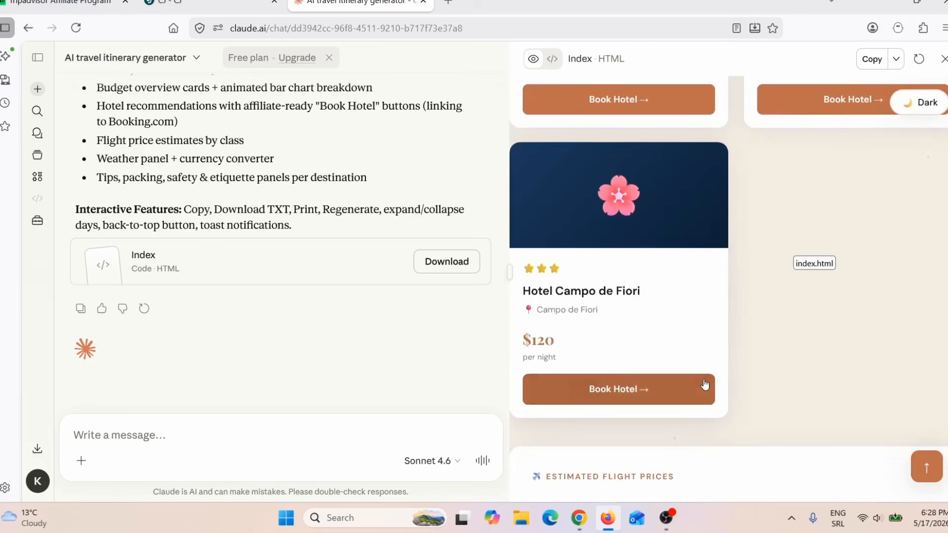
scroll(705, 380, "up", 10)
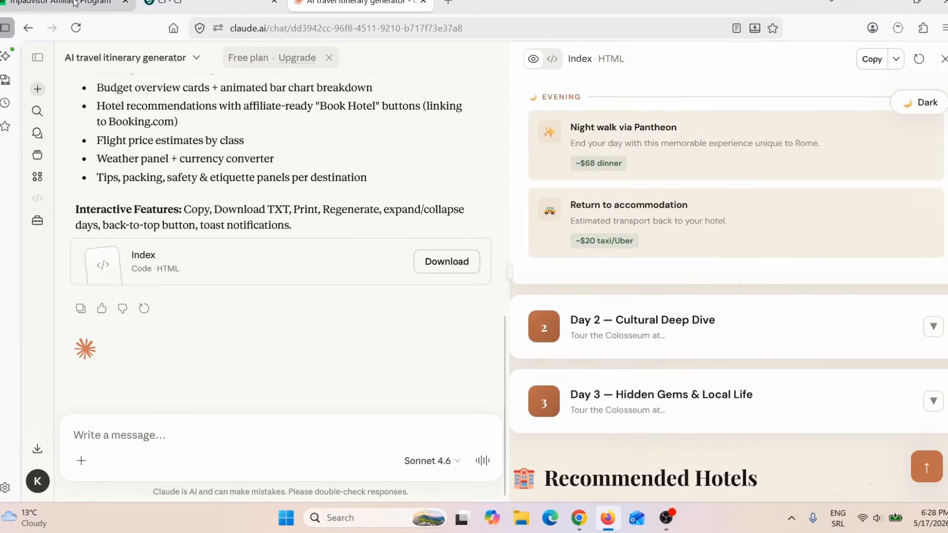
Switch to the Tripadvisor Affiliate Program page and review its click-out explanation and publisher commission examples
left_click(59, 4)
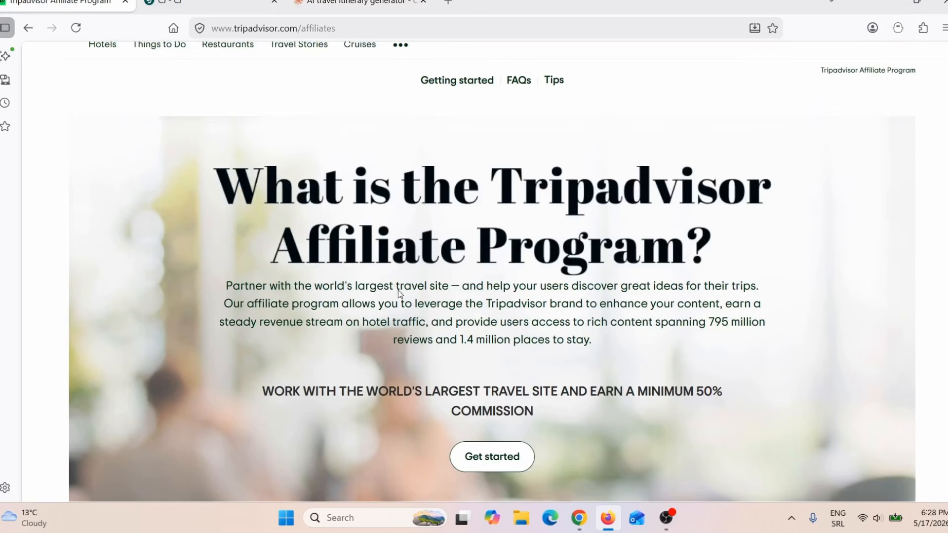
scroll(398, 289, "down", 20)
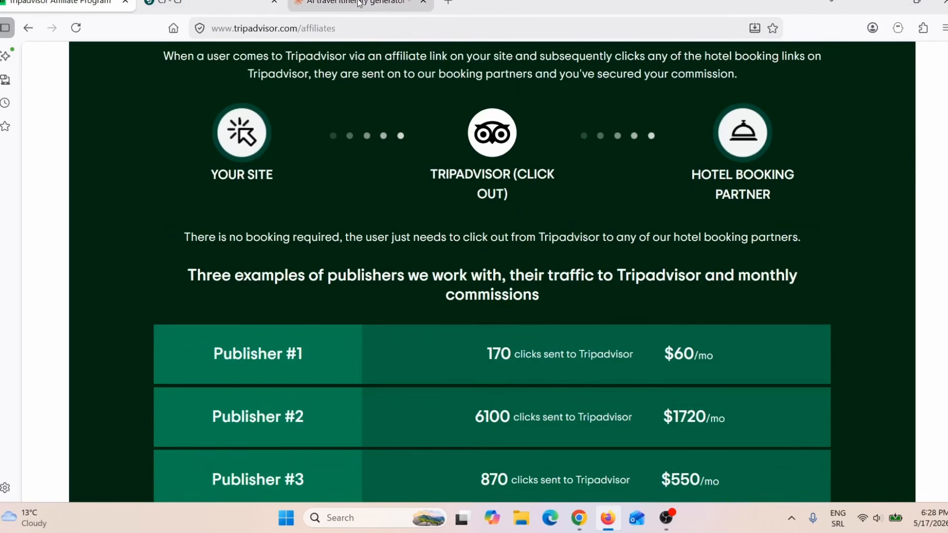
Return to the Claude travel itinerary chat and download the generated Index HTML file
left_click(360, 3)
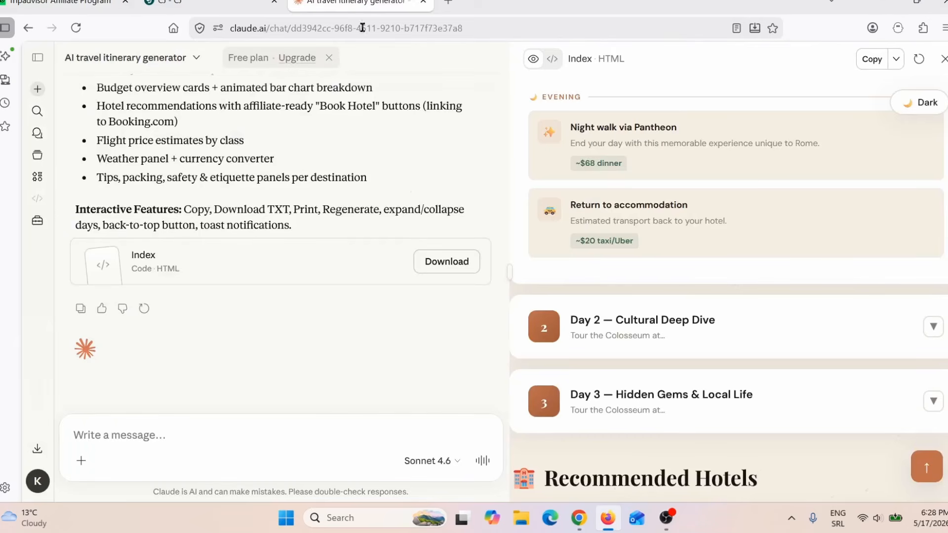
left_click(449, 263)
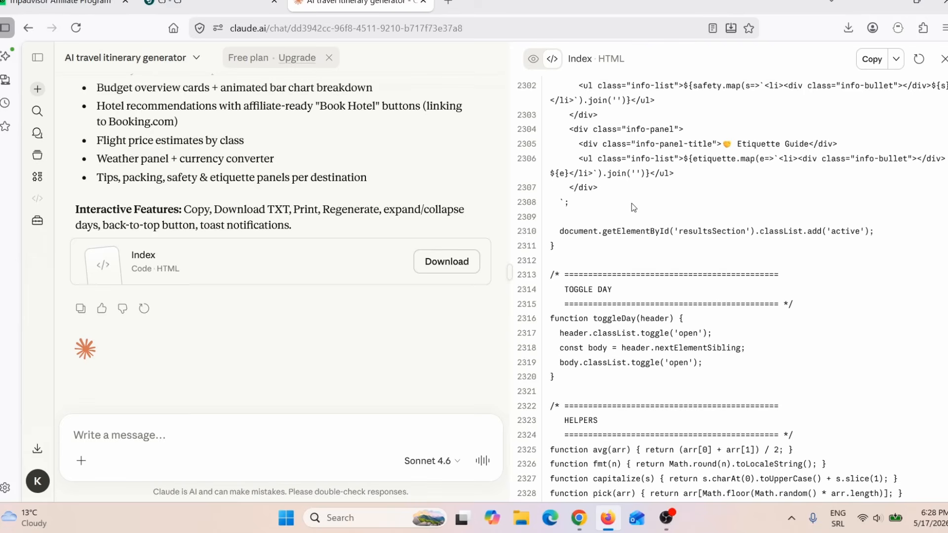
Switch to Google Sites in the other browser and create a new blank site
left_click(581, 518)
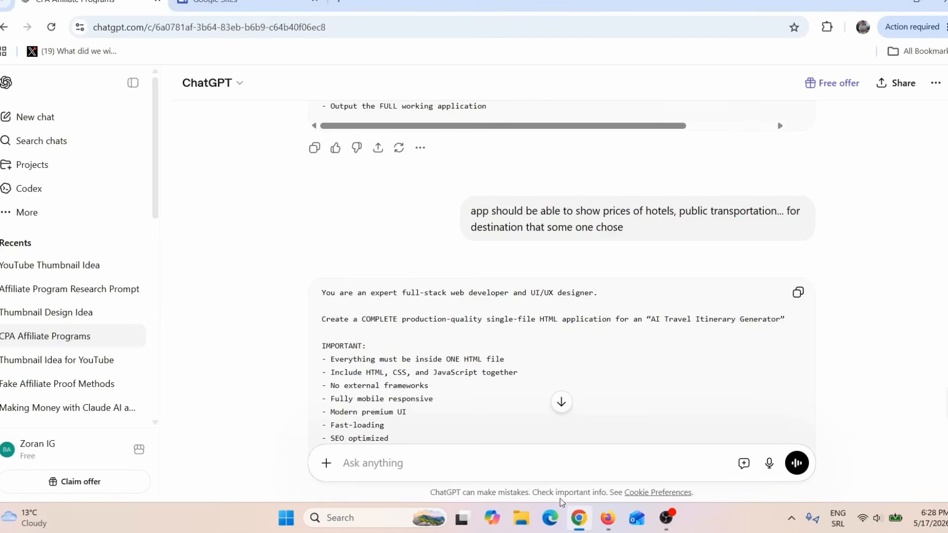
left_click(232, 3)
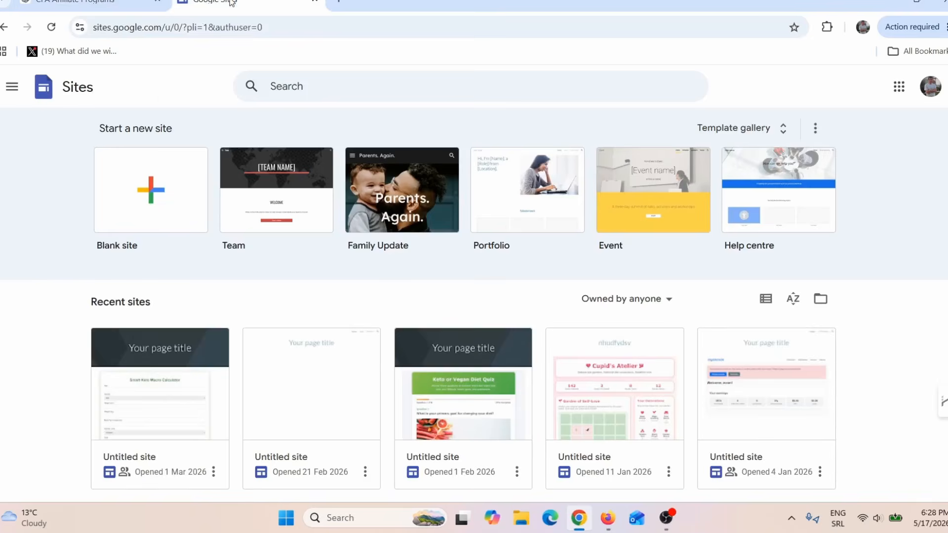
left_click(150, 199)
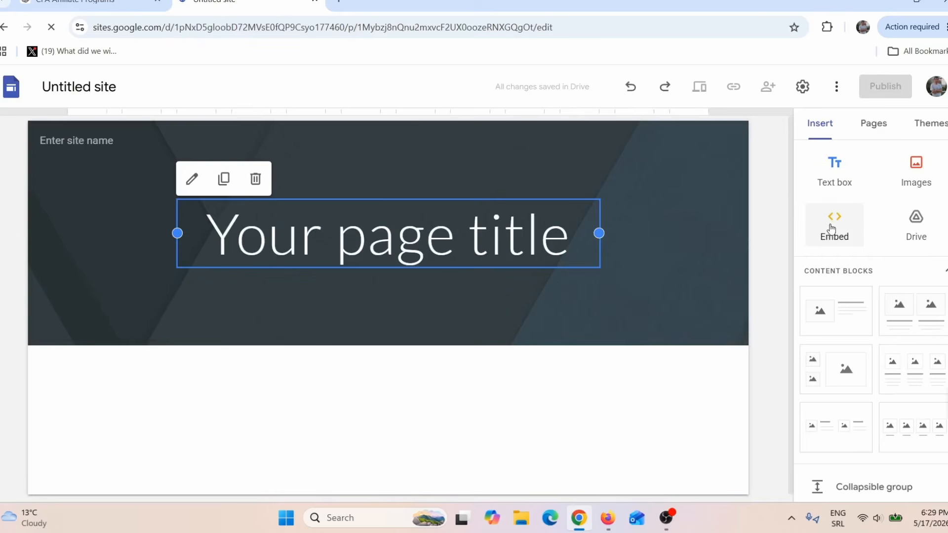
Embed the copied travel itinerary HTML in the page as embed code
left_click(836, 226)
left_click(379, 249)
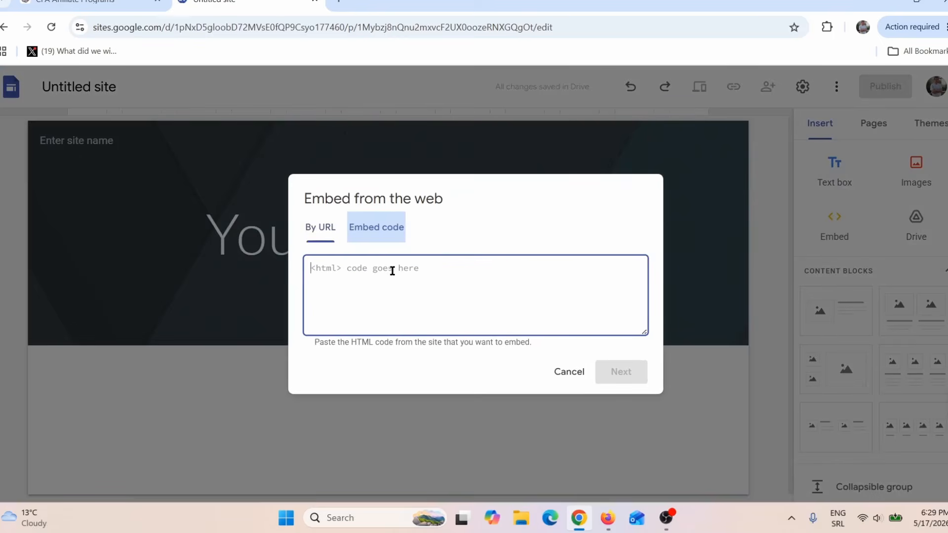
key("ctrl+v")
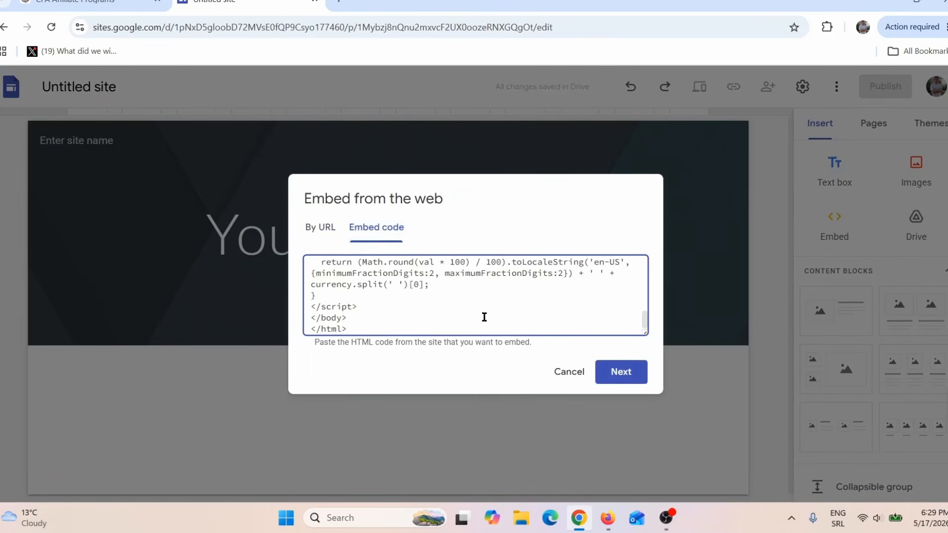
left_click(619, 372)
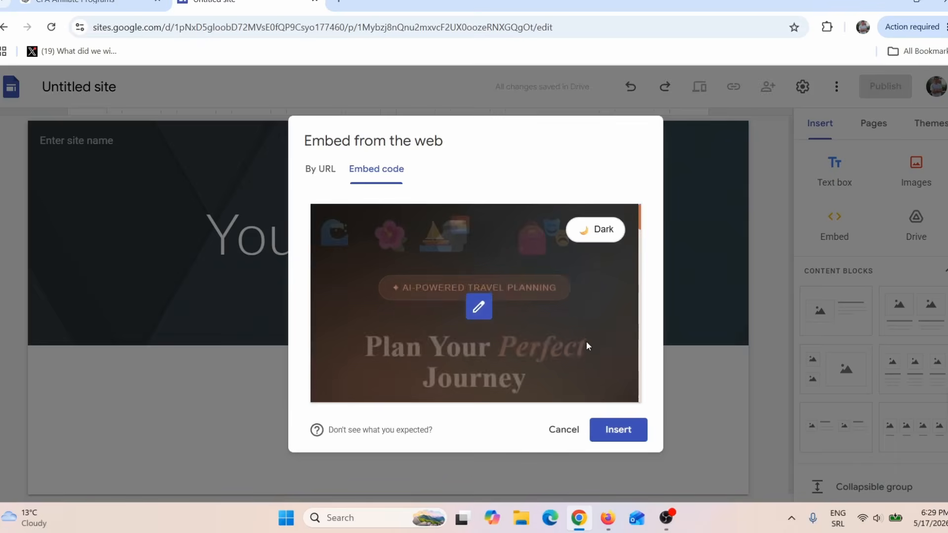
left_click(617, 432)
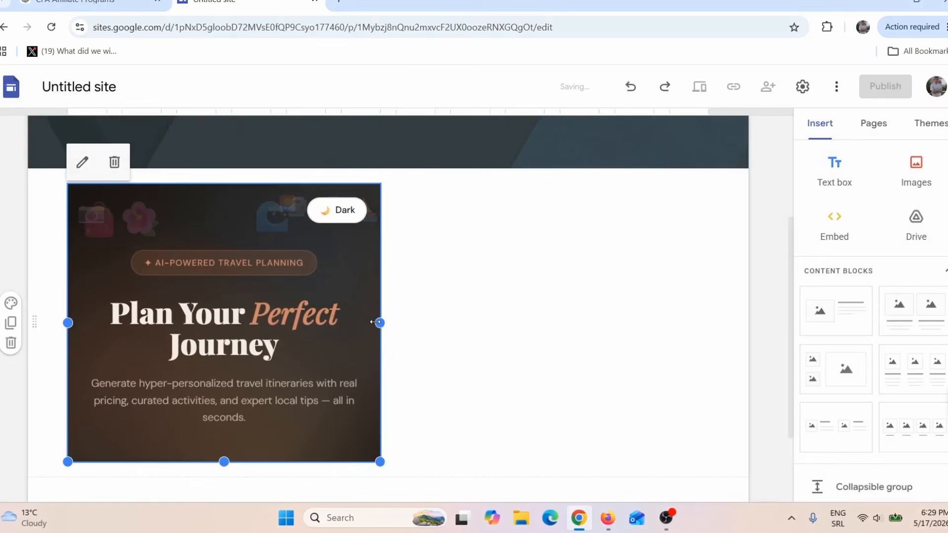
Widen the embedded planner block to the full content width and extend it further down the page
left_click_drag(380, 321, 711, 343)
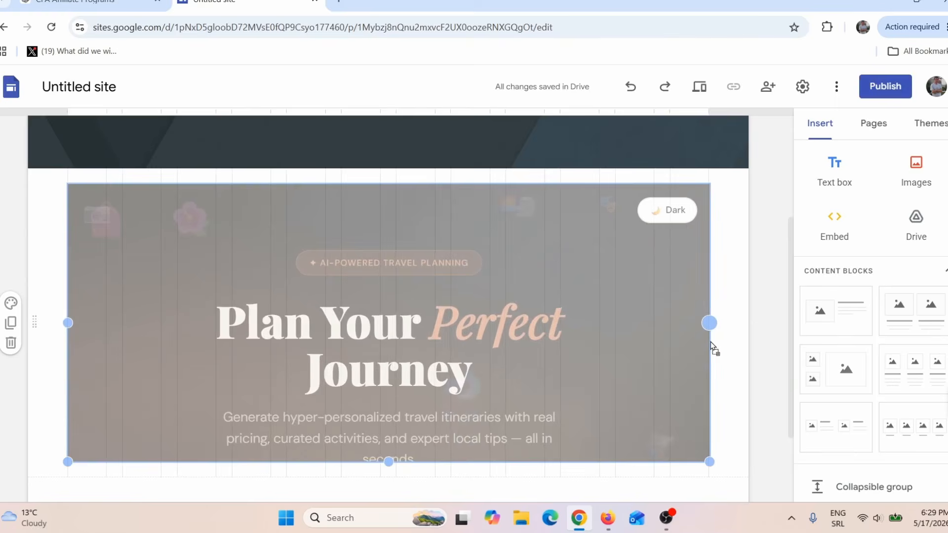
scroll(495, 349, "down", 3)
left_click_drag(389, 350, 399, 532)
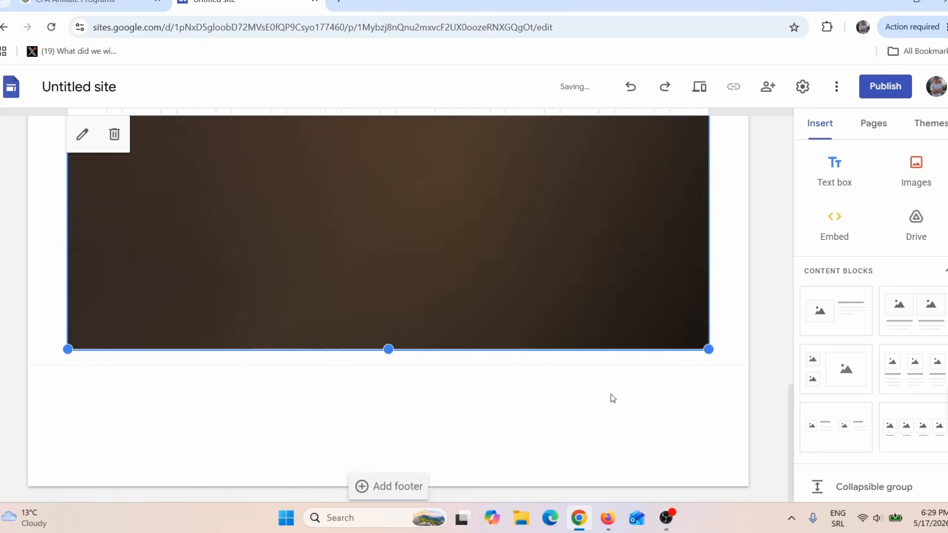
Preview the unpublished site at desktop size and examine the embedded planner from its hero section to the itinerary form
left_click(699, 88)
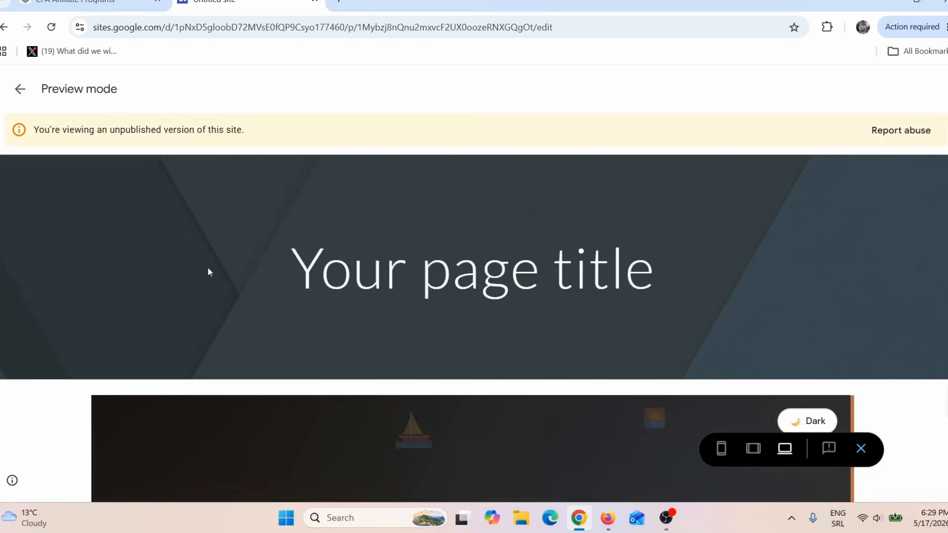
scroll(518, 308, "down", 5)
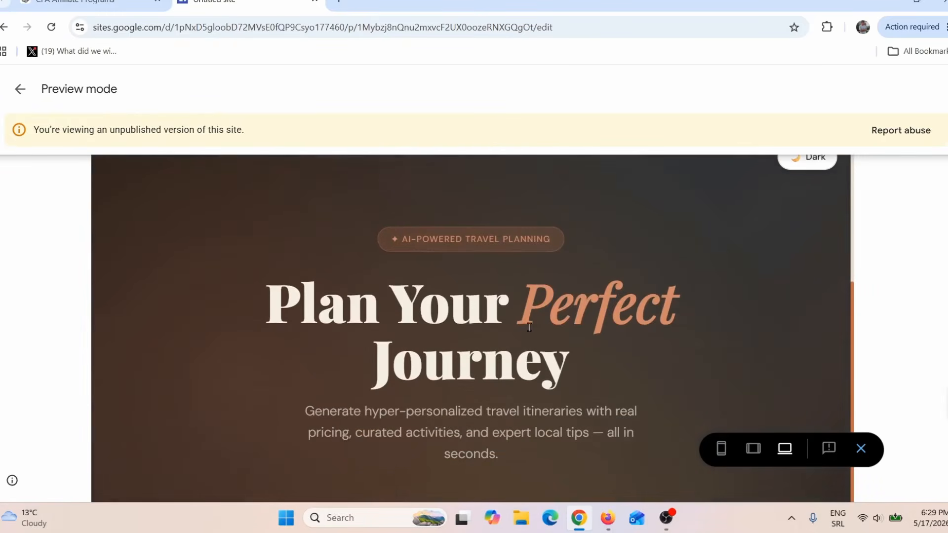
scroll(530, 327, "down", 10)
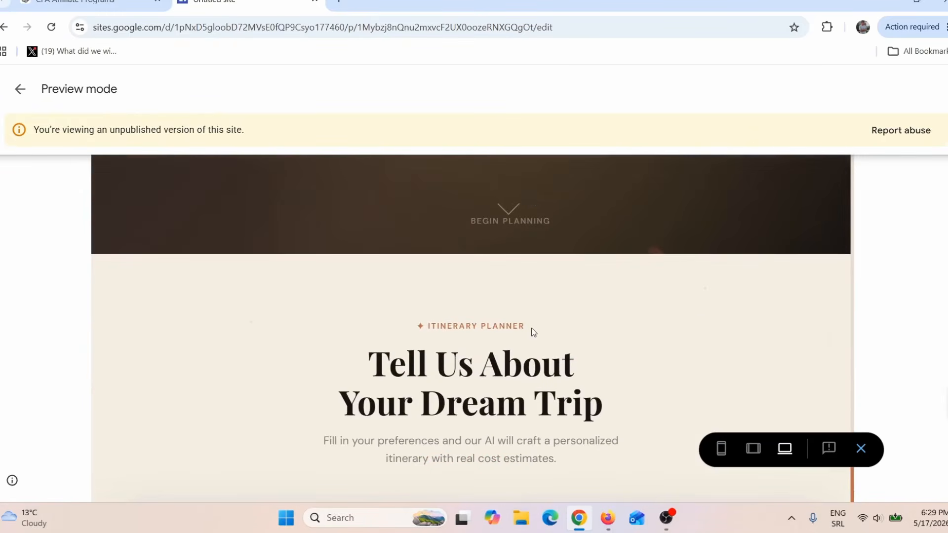
scroll(532, 330, "down", 10)
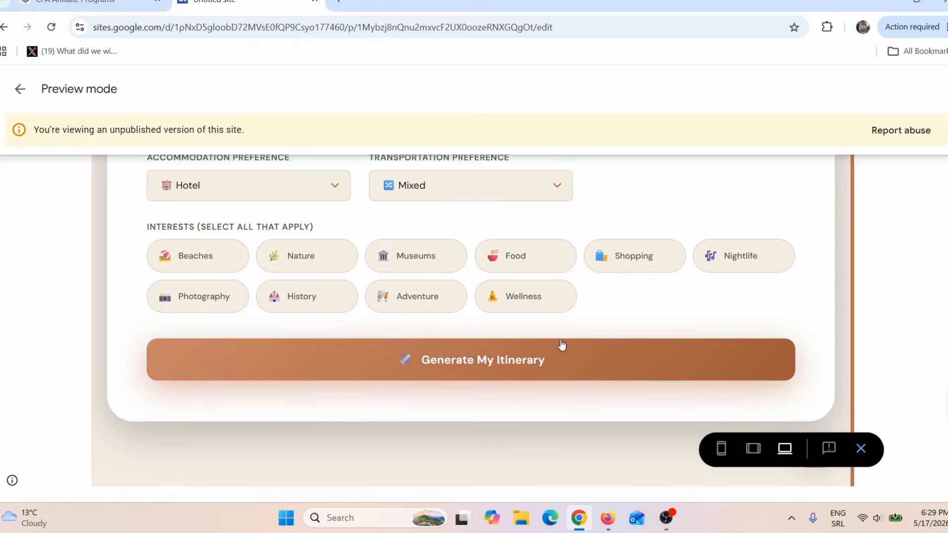
Check the embedded planner in the phone and tablet previews, and return to the site editor
left_click(721, 451)
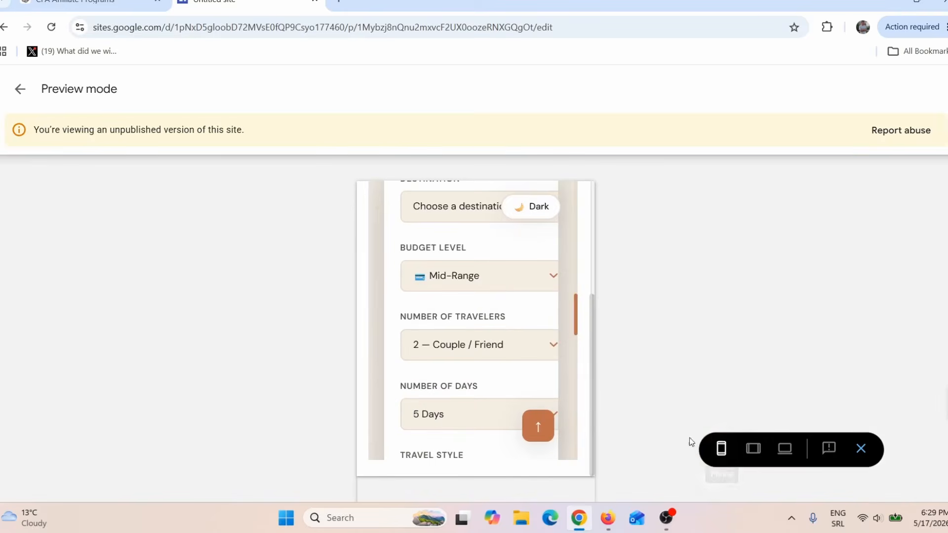
scroll(516, 308, "up", 10)
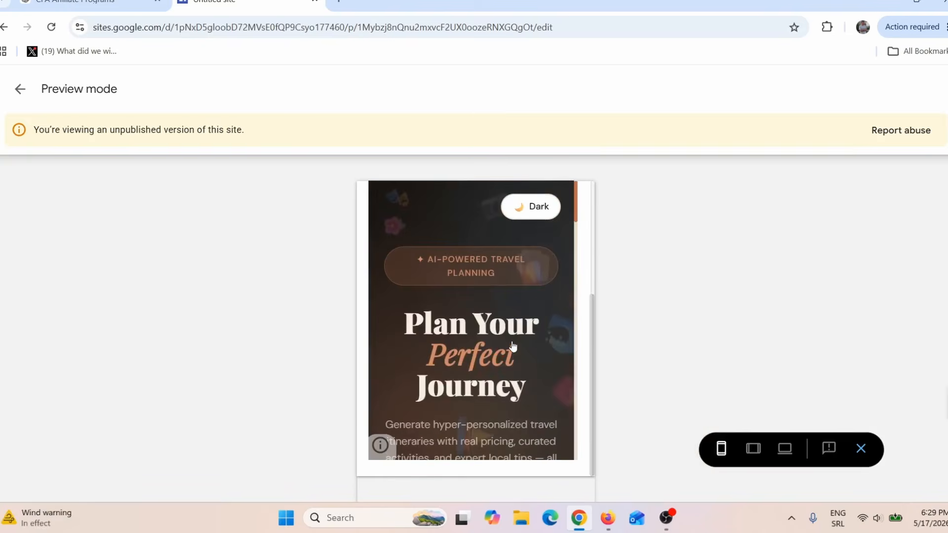
scroll(513, 347, "down", 10)
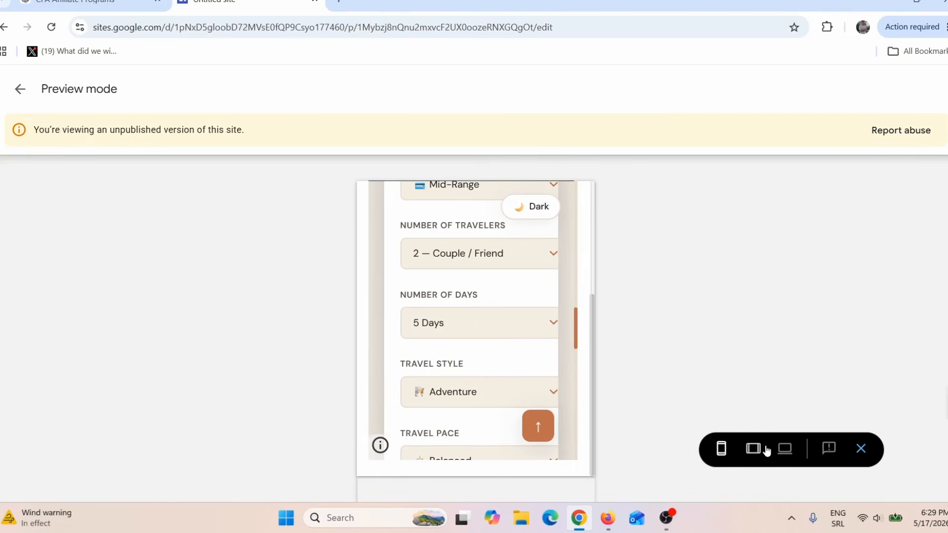
left_click(749, 450)
scroll(534, 313, "up", 6)
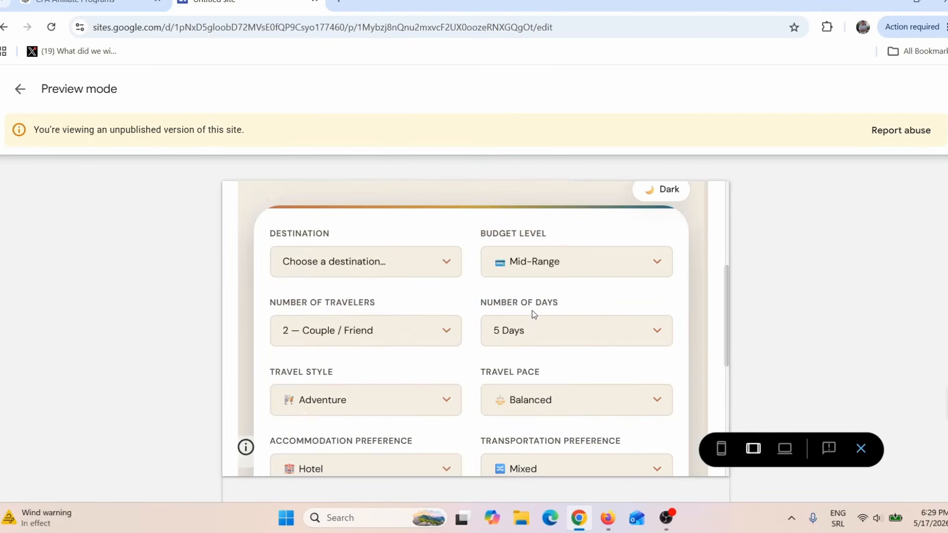
scroll(558, 341, "down", 8)
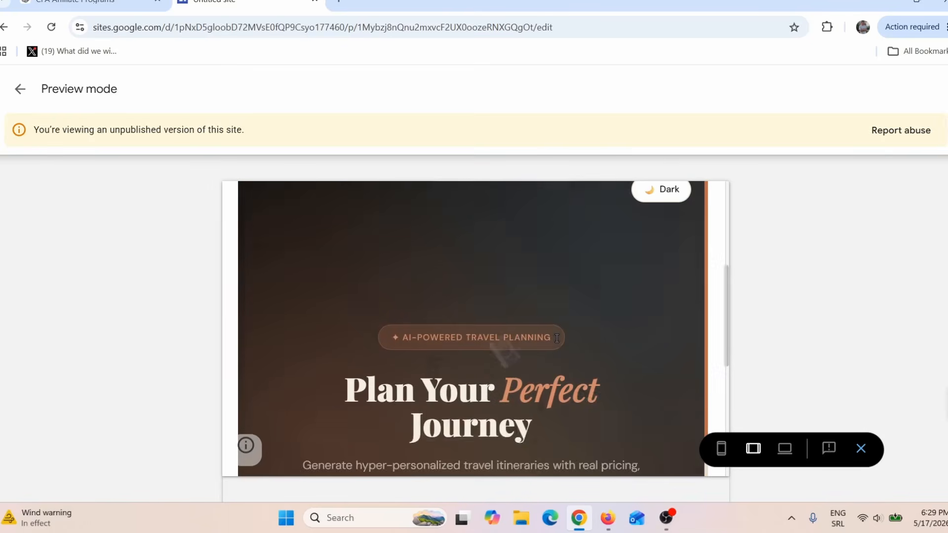
key("Escape")
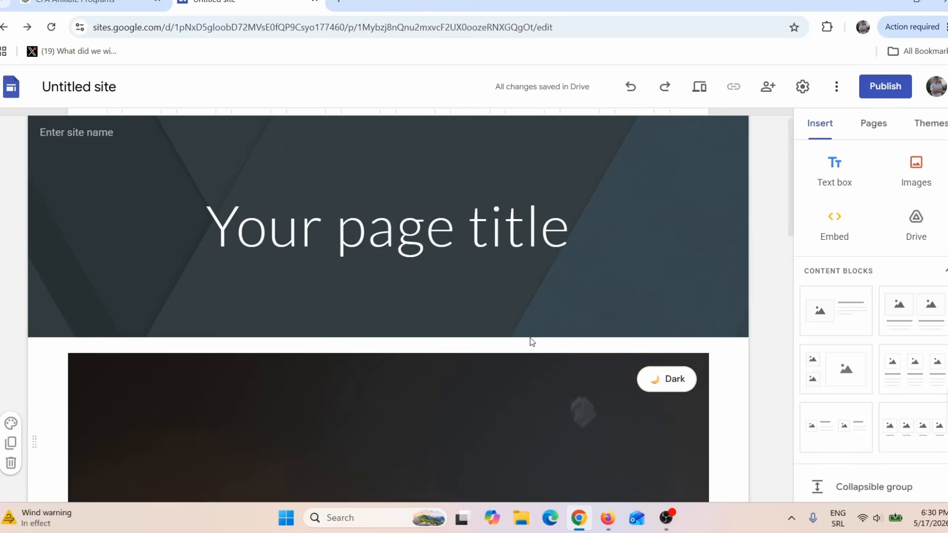
scroll(528, 343, "down", 8)
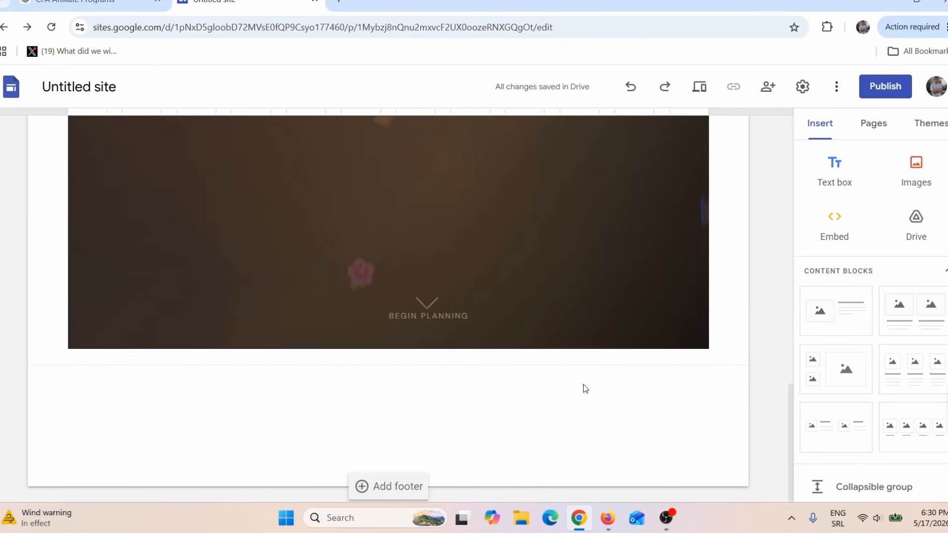
left_click(832, 231)
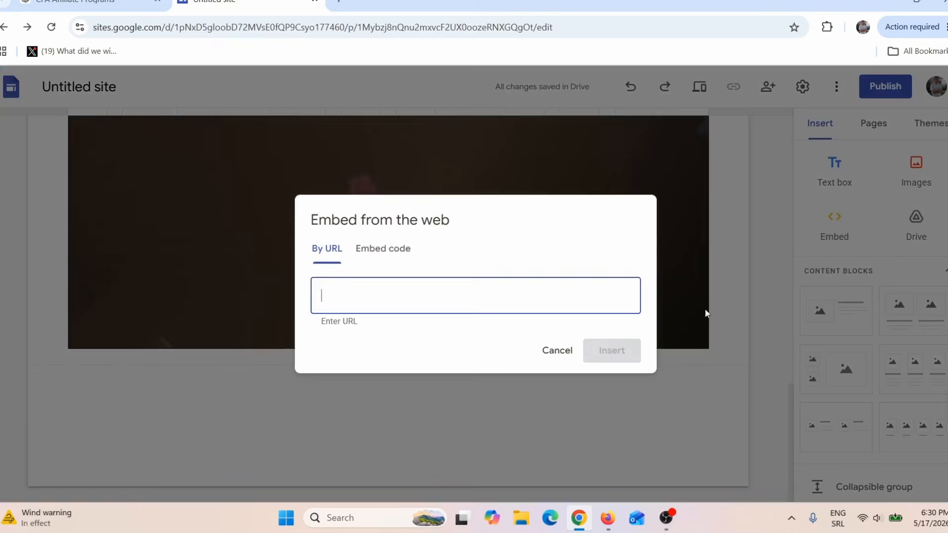
left_click(413, 256)
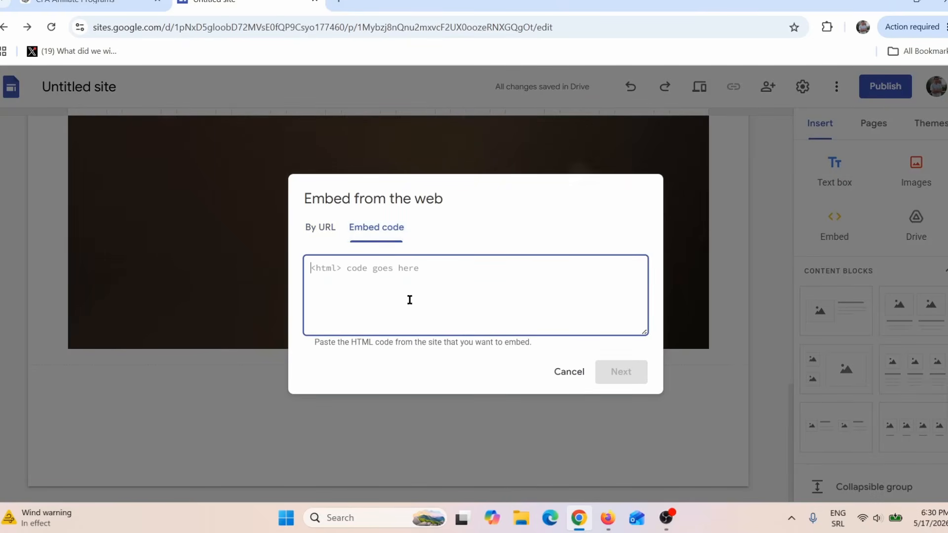
View the CJ publisher signup form from the Tripadvisor affiliate page, and return to Google Sites to dismiss the empty embed dialog
left_click(607, 517)
left_click(64, 4)
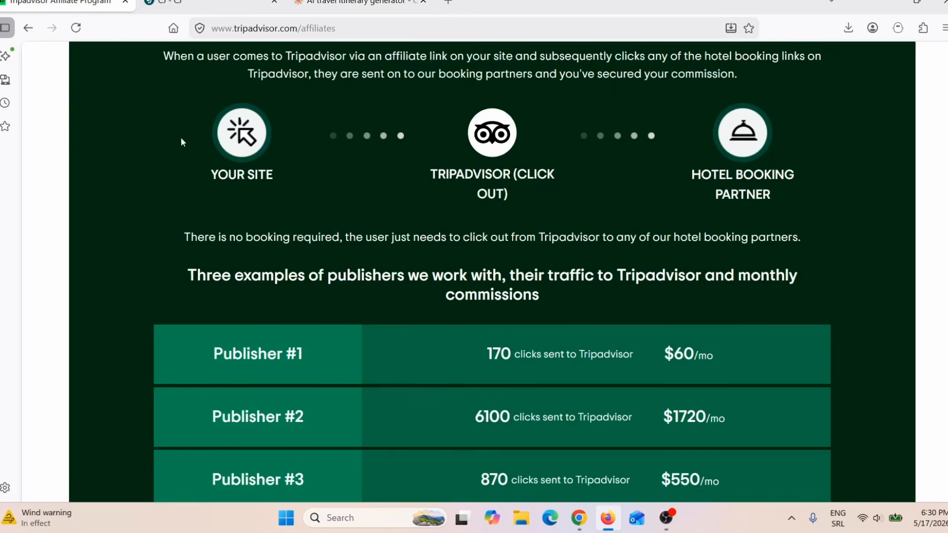
scroll(395, 273, "down", 10)
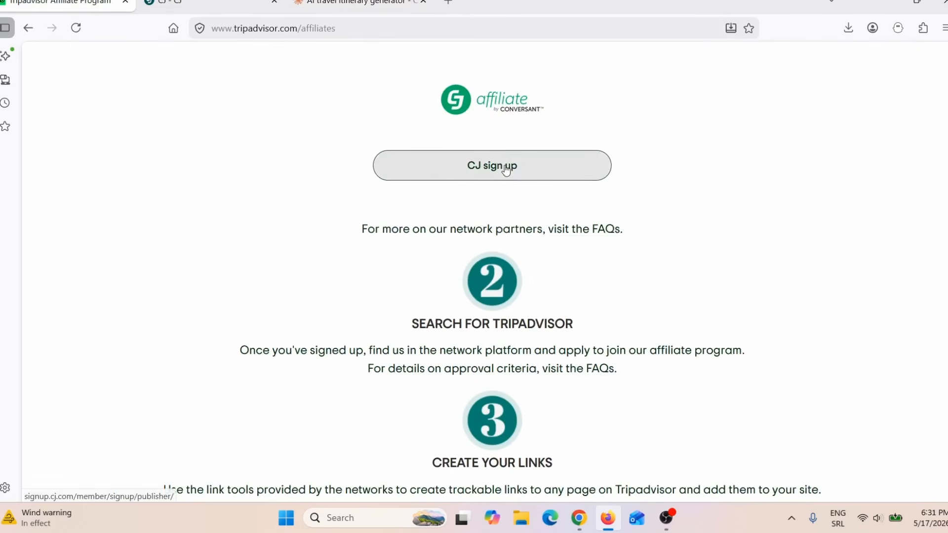
left_click(490, 164)
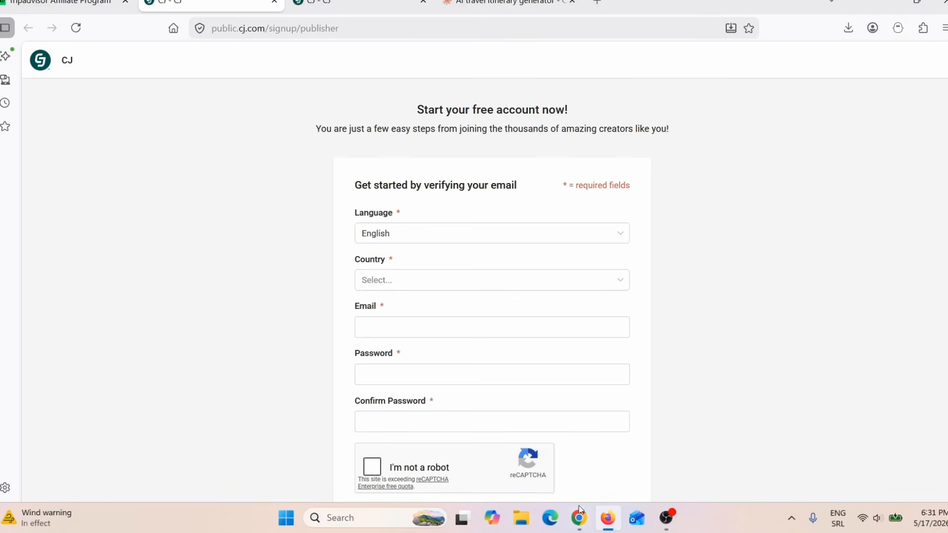
left_click(578, 516)
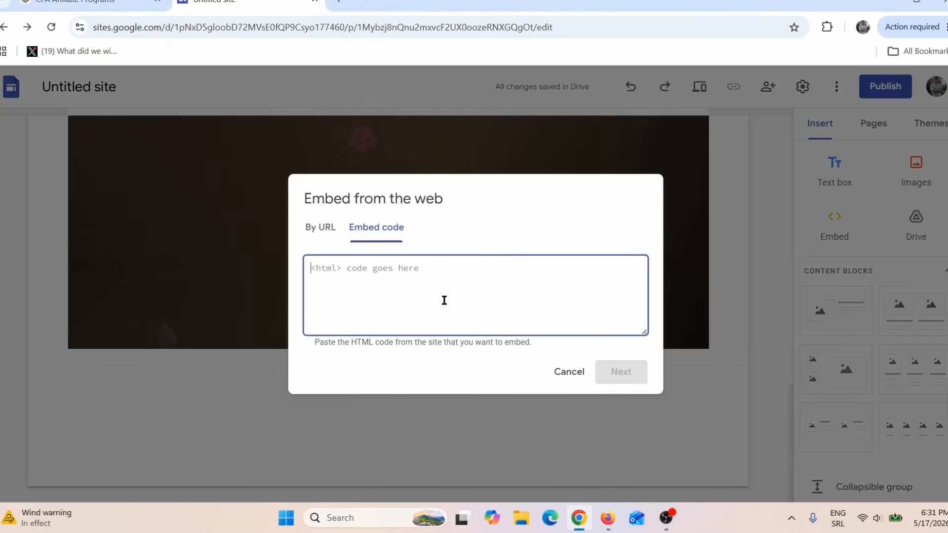
left_click(568, 371)
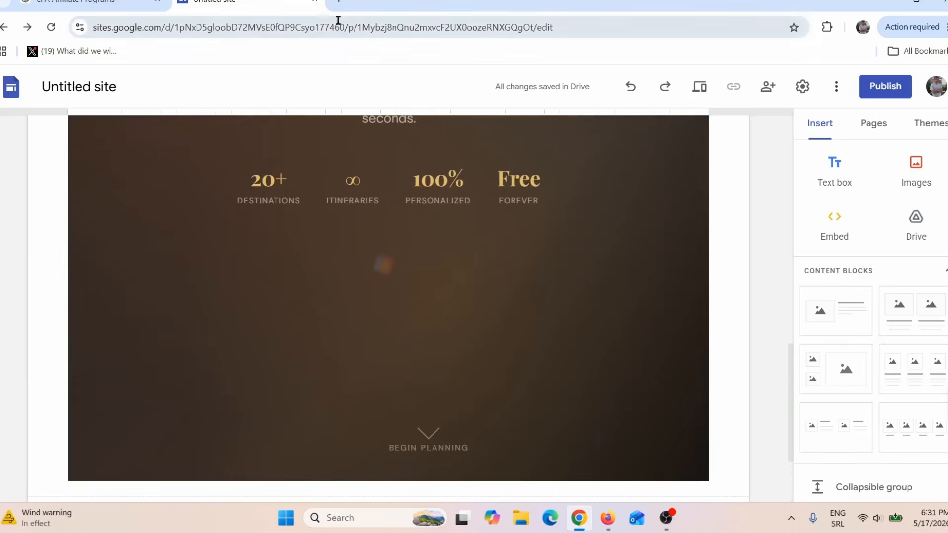
Open the Pinterest home feed in a new browser tab, dismiss the SortPin premium offer and browse the pins
left_click(339, 2)
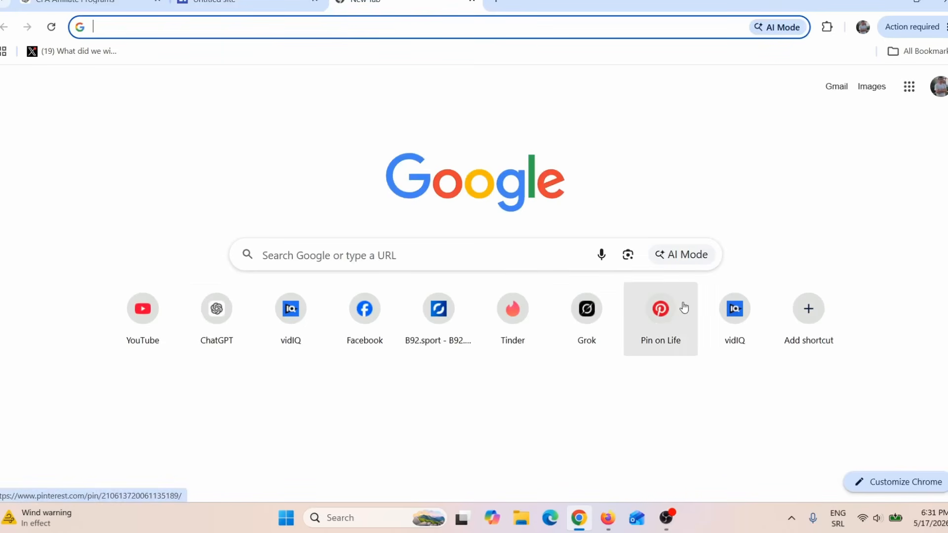
left_click(661, 310)
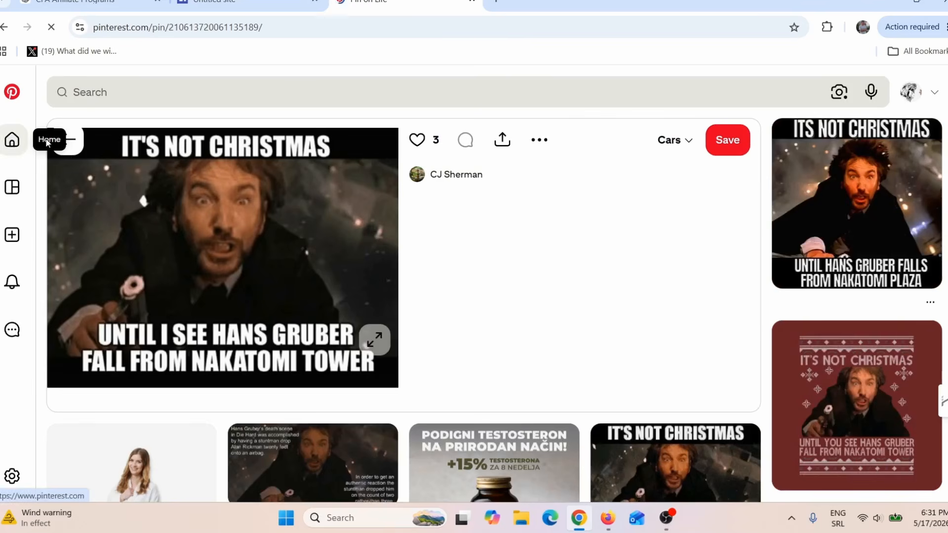
left_click(11, 140)
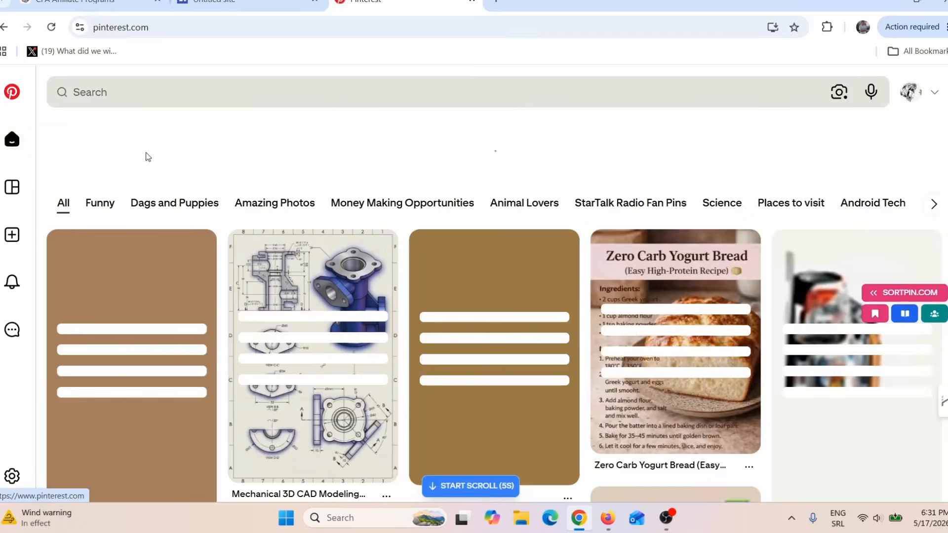
scroll(515, 330, "down", 3)
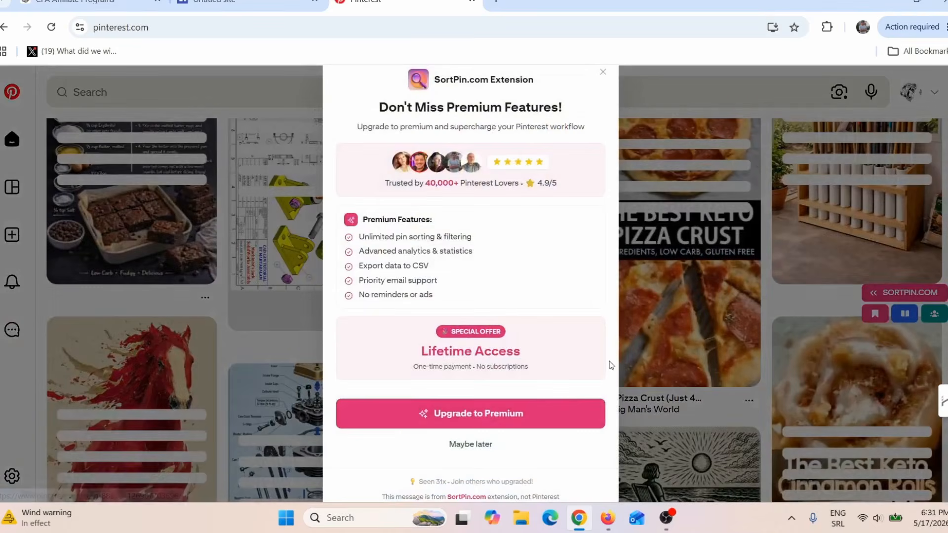
left_click(488, 447)
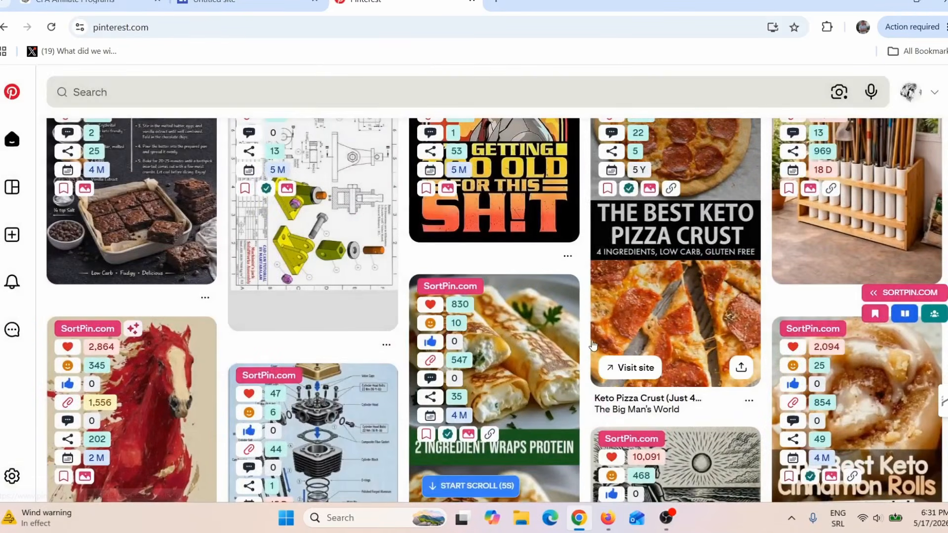
scroll(487, 450, "down", 12)
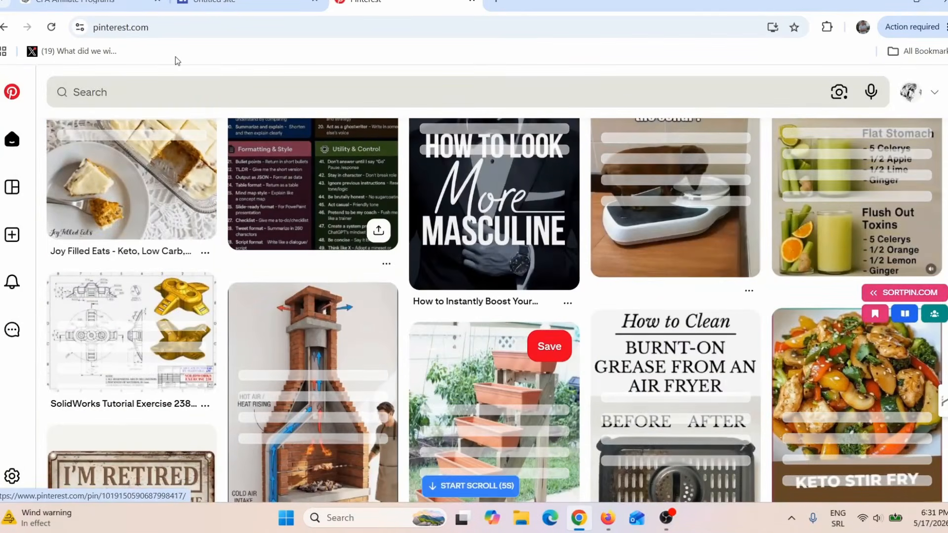
Search Pinterest for "travel"
left_click(167, 91)
type("travel")
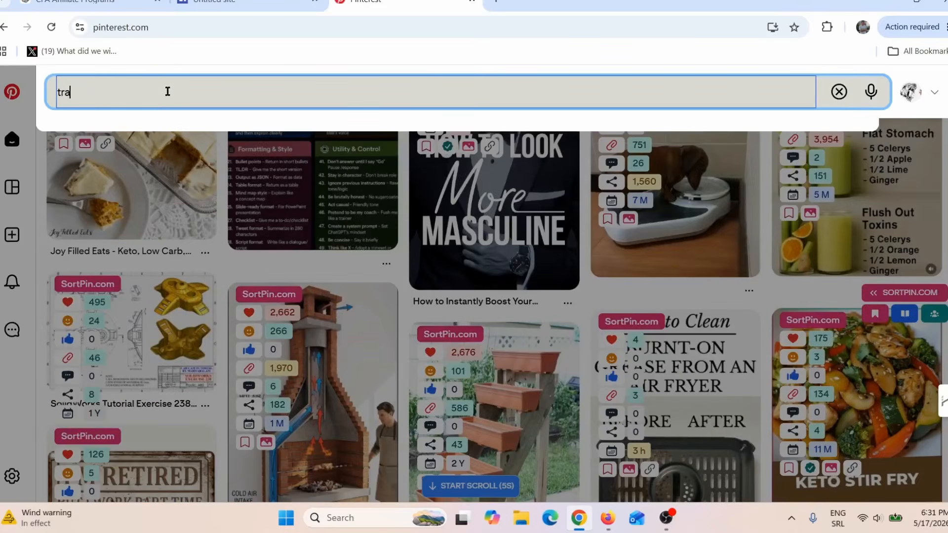
key("Return")
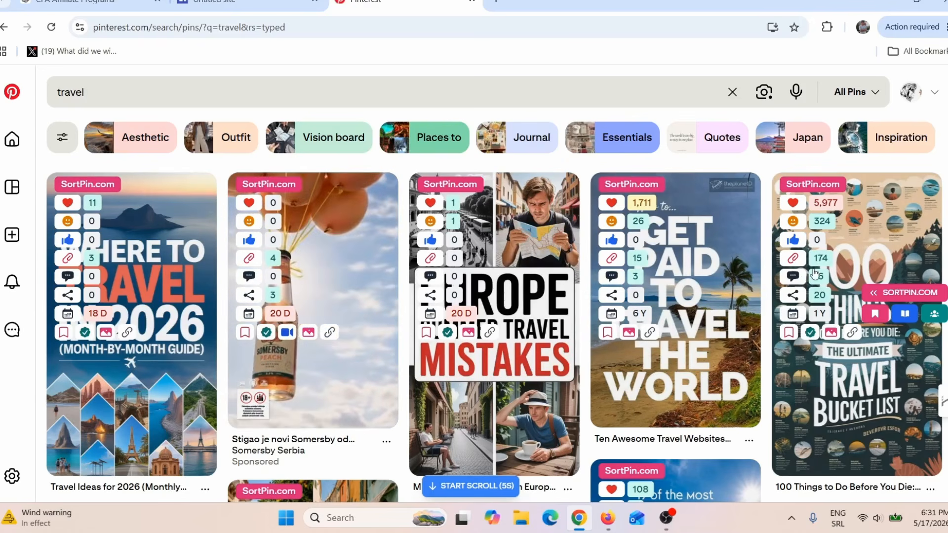
Examine the engagement statistics and themes of the travel pins in the Pinterest search results
scroll(810, 289, "down", 6)
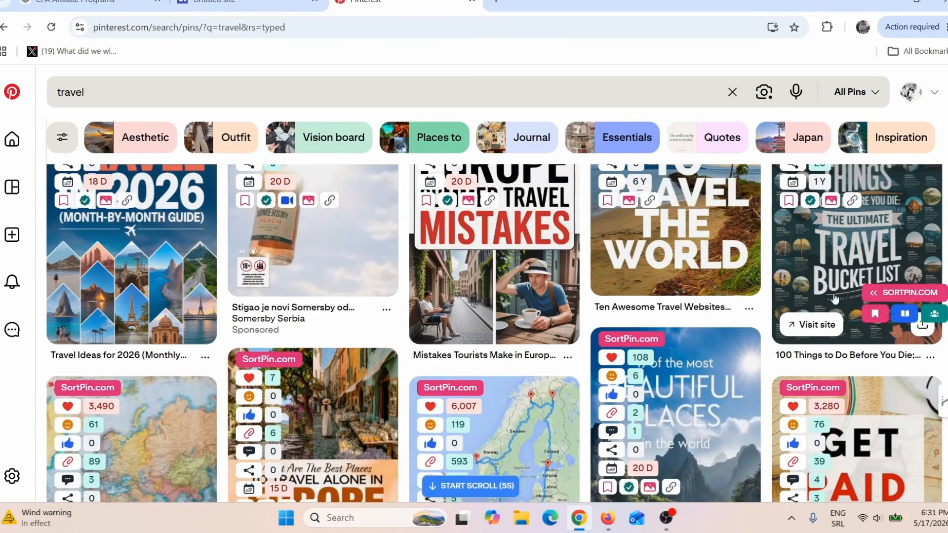
scroll(827, 295, "up", 6)
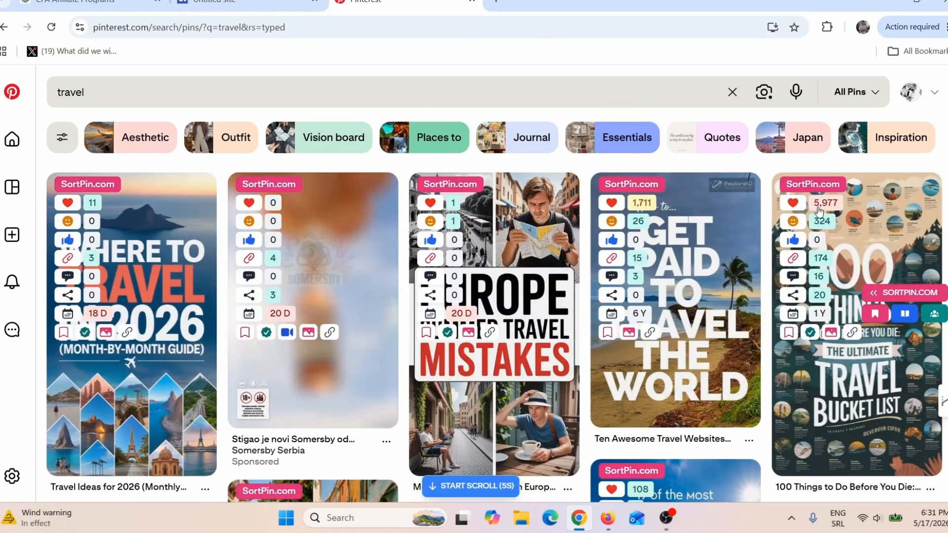
scroll(824, 252, "down", 7)
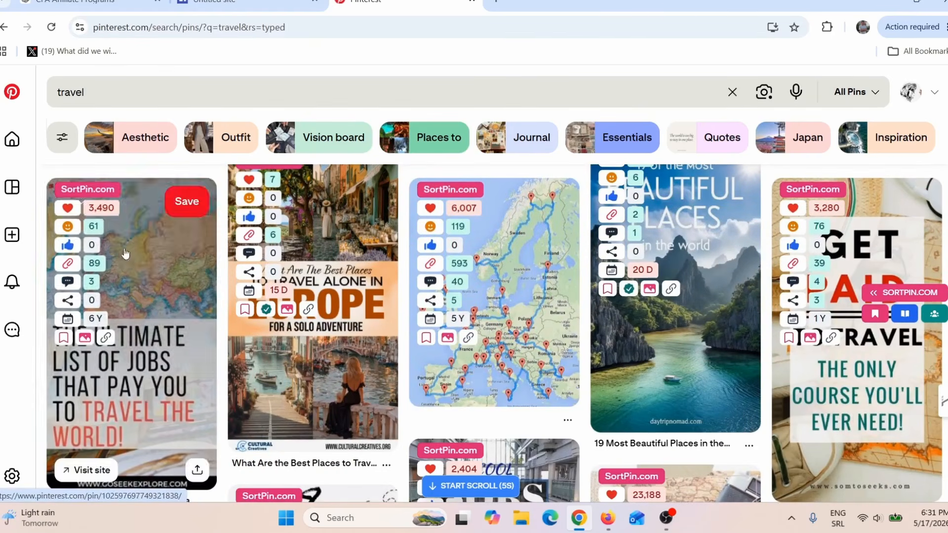
scroll(498, 341, "down", 4)
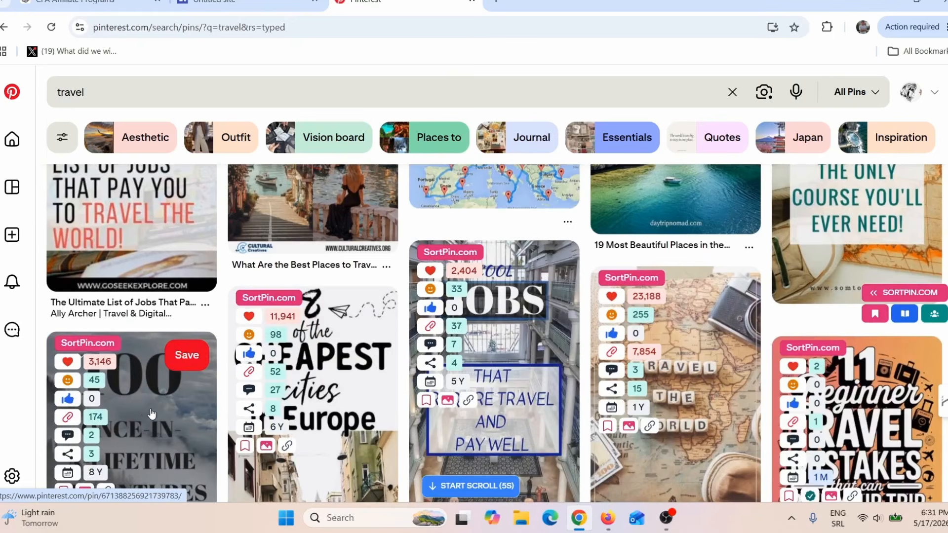
scroll(488, 316, "down", 3)
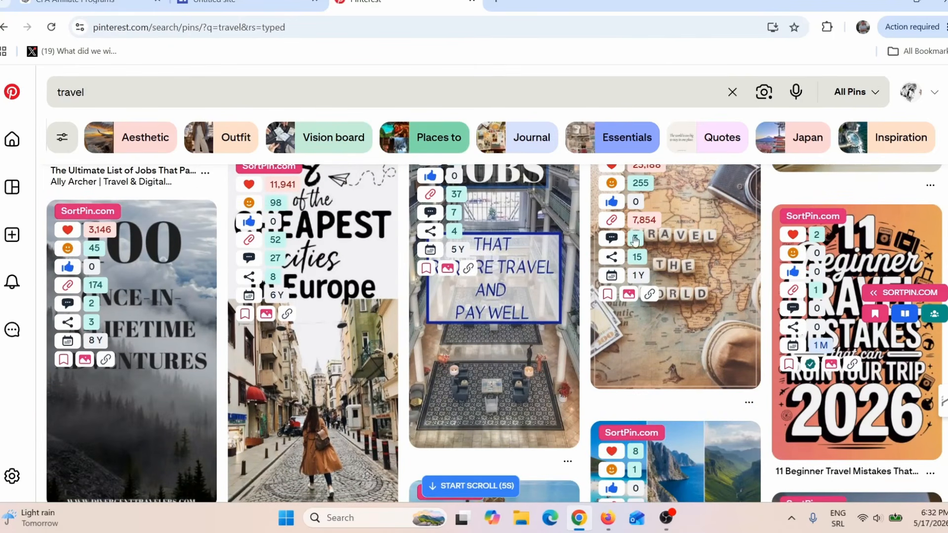
scroll(390, 346, "down", 7)
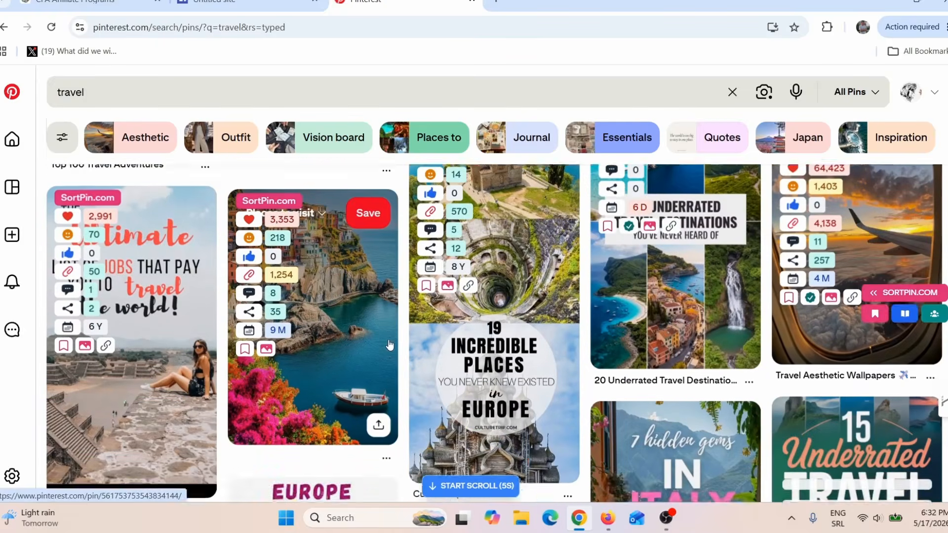
scroll(390, 346, "down", 20)
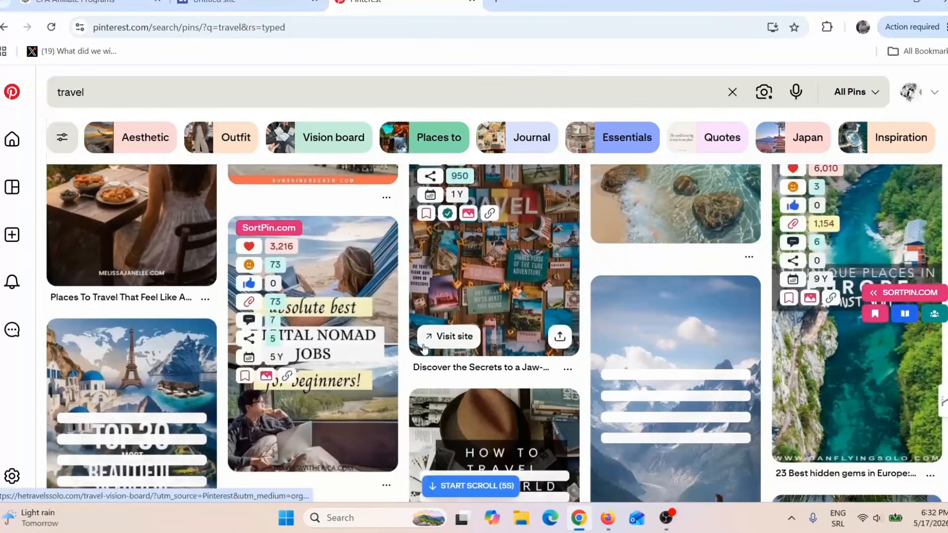
scroll(423, 347, "down", 3)
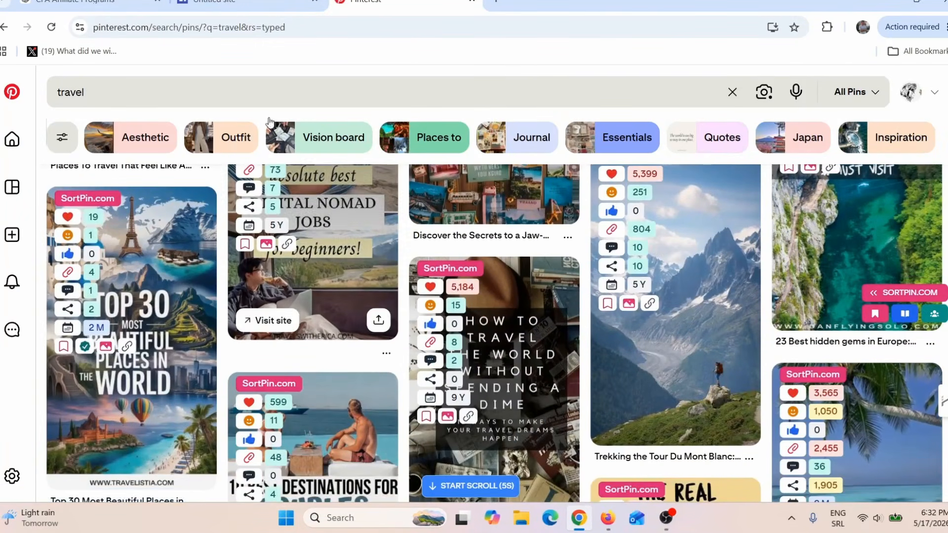
Return to the Google Sites editor and preview the travel planner site in the large-screen layout
left_click(242, 4)
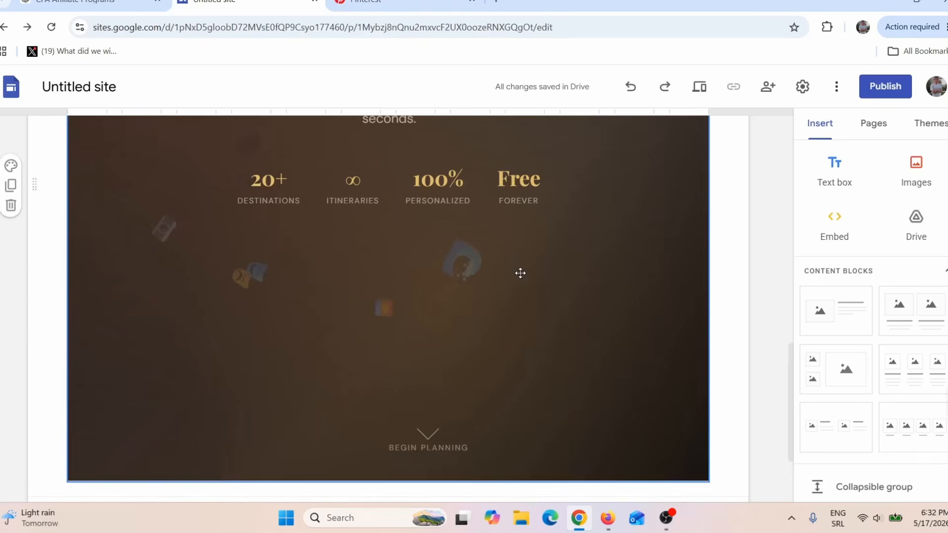
scroll(521, 273, "up", 5)
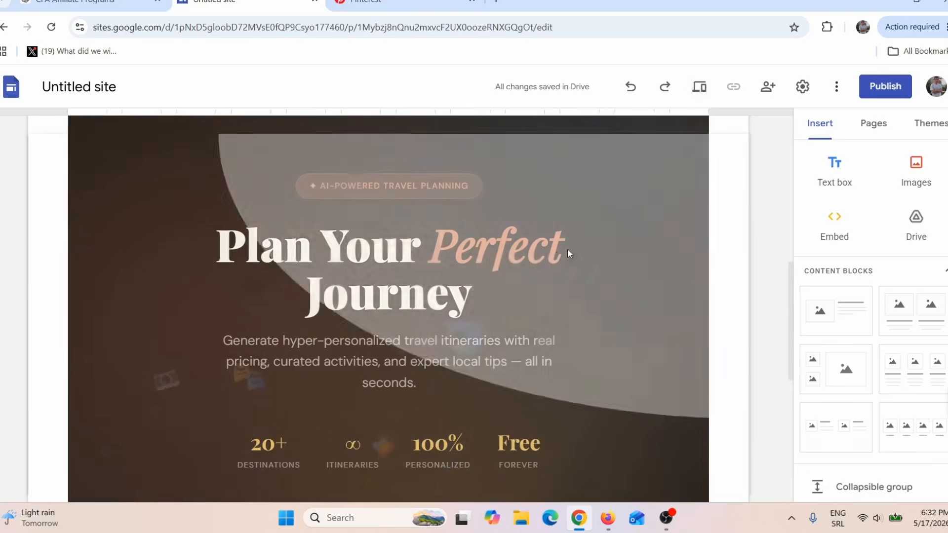
key("ctrl+shift+p")
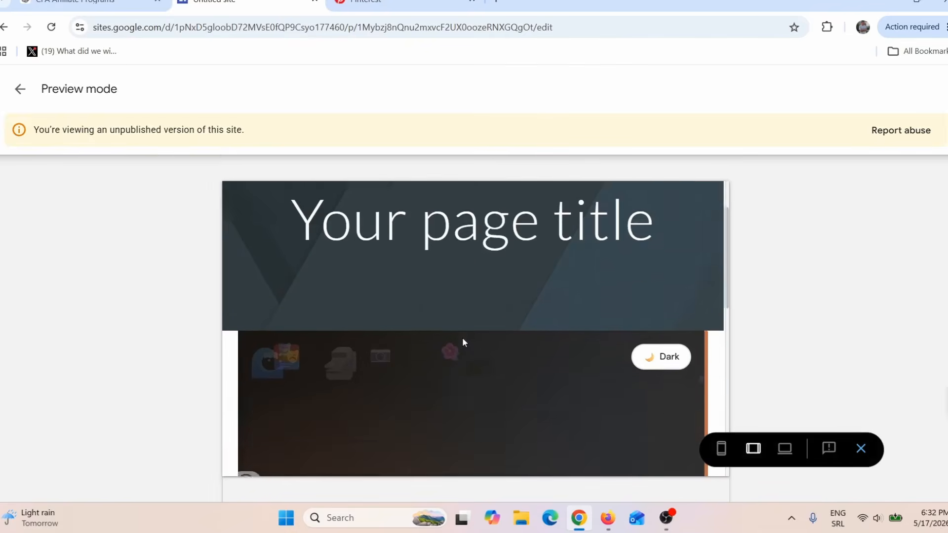
left_click(785, 448)
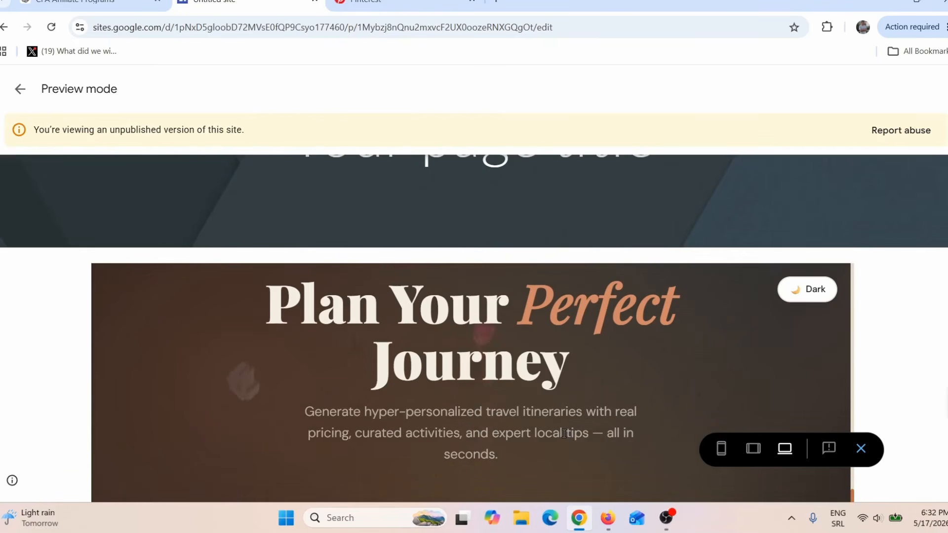
Switch to the Claude chat in Firefox and review the travel programs in the CPC affiliate programs guide
left_click(608, 518)
left_click(513, 2)
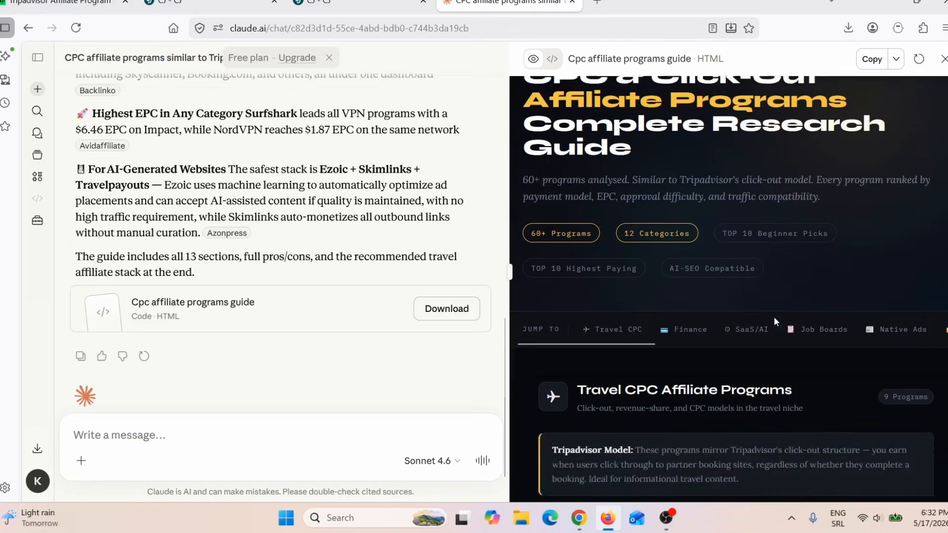
scroll(774, 316, "down", 7)
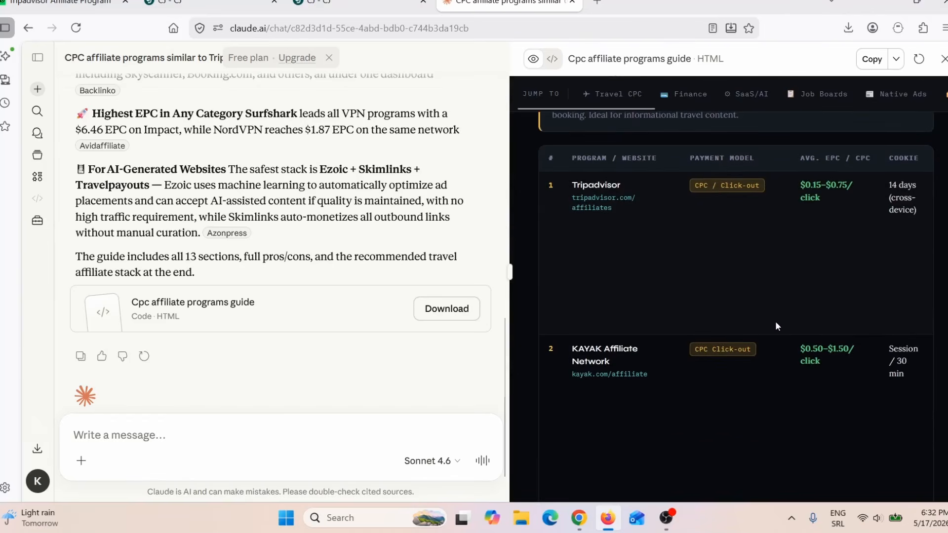
scroll(775, 321, "down", 6)
scroll(736, 363, "down", 12)
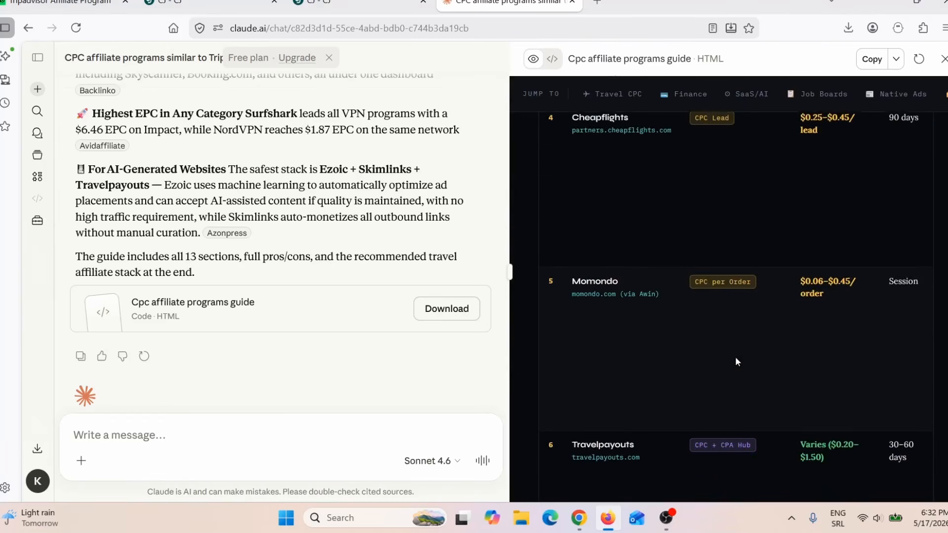
scroll(735, 362, "down", 8)
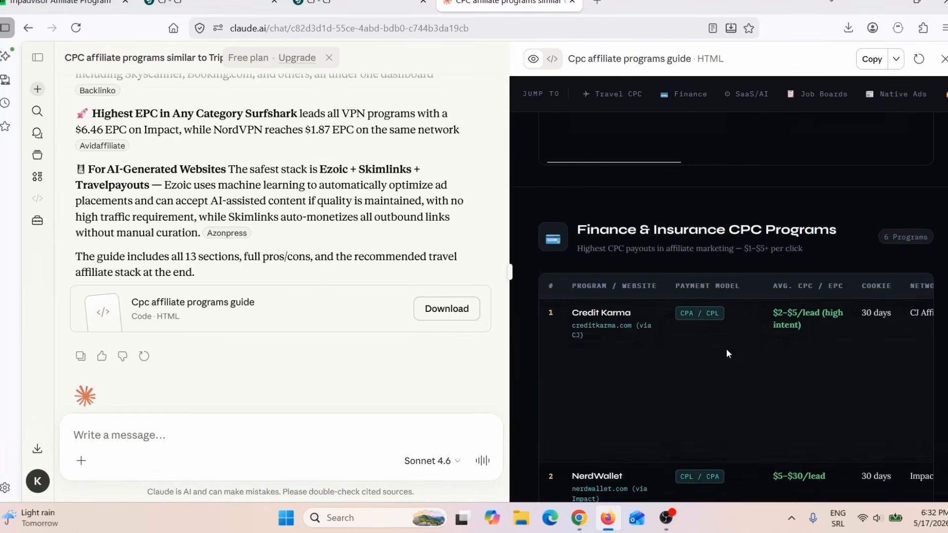
Review the guide's Finance & Insurance CPC Programs and SaaS & AI Tool Affiliate Programs sections
left_click_drag(579, 230, 805, 240)
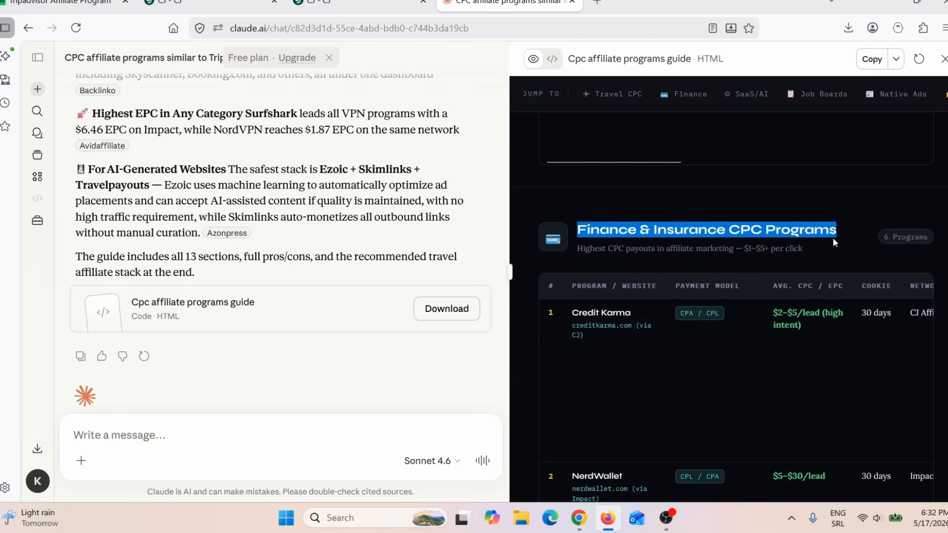
scroll(715, 296, "down", 10)
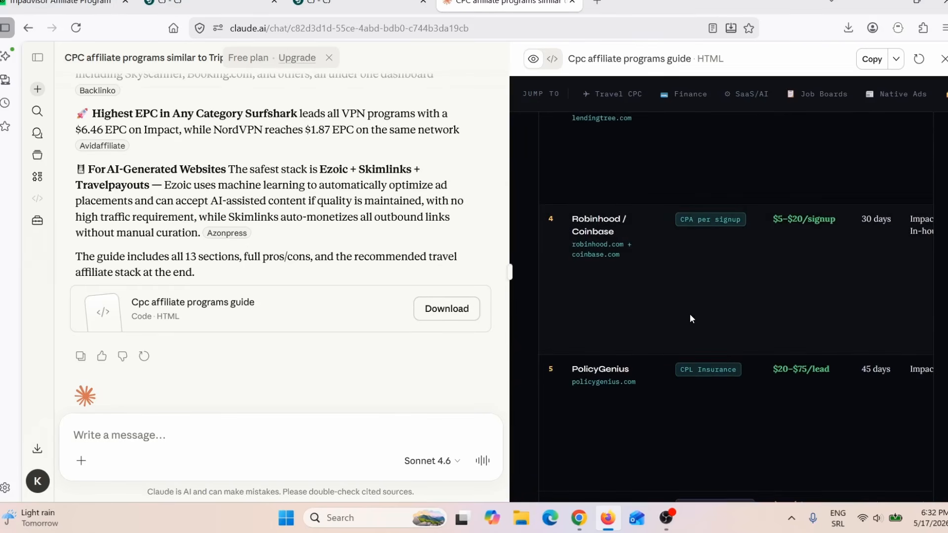
scroll(689, 318, "down", 10)
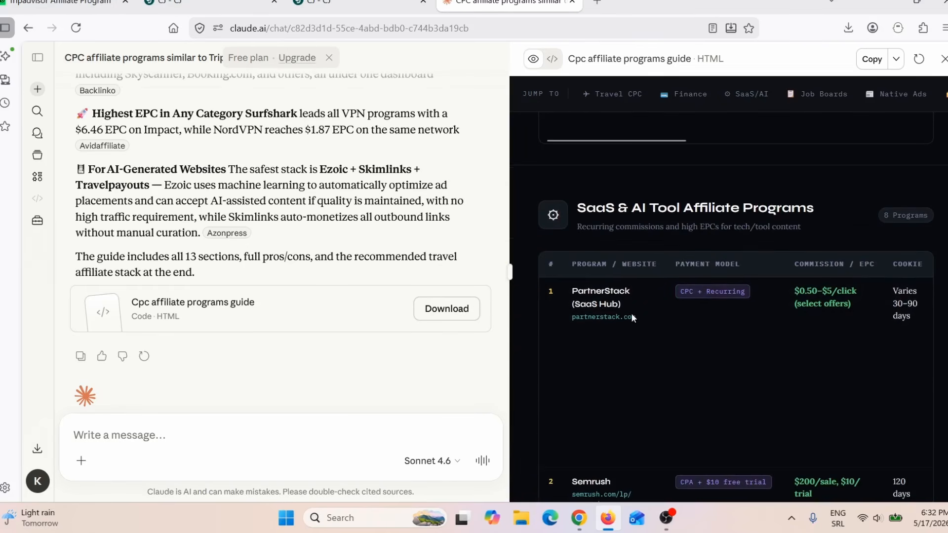
scroll(603, 291, "down", 7)
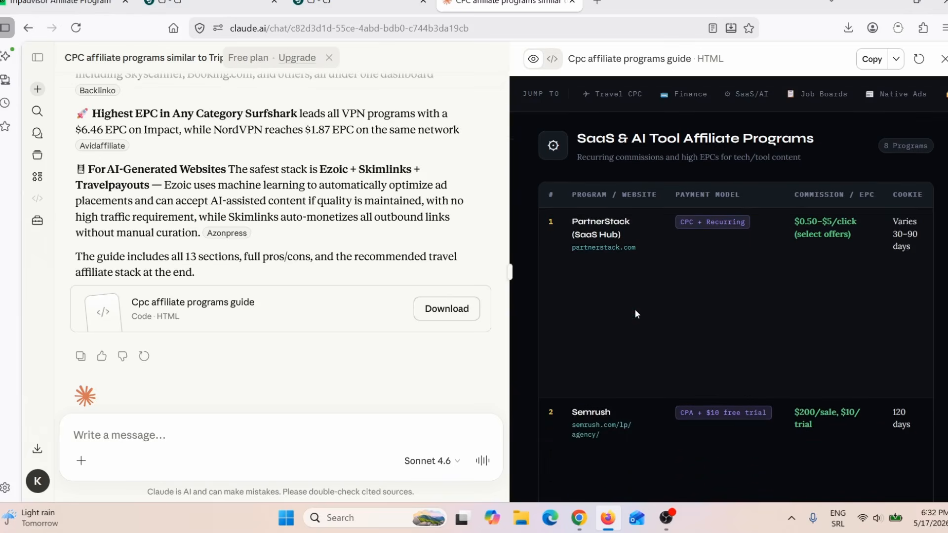